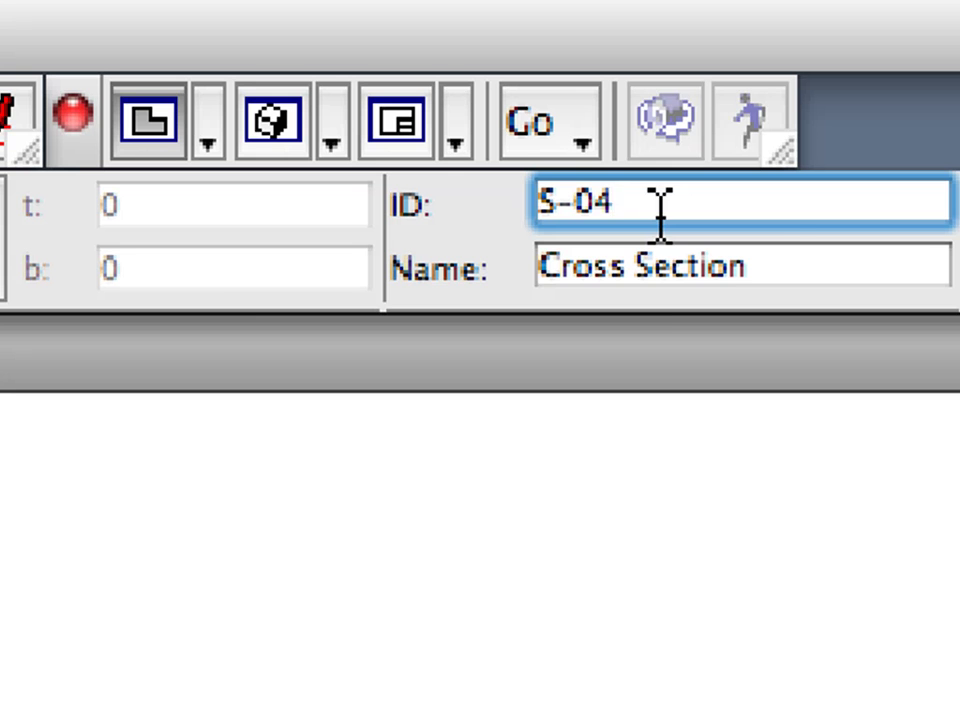
- Set the section ID to S-01 and select the first word of the section name
key("BackSpace")
type("1")
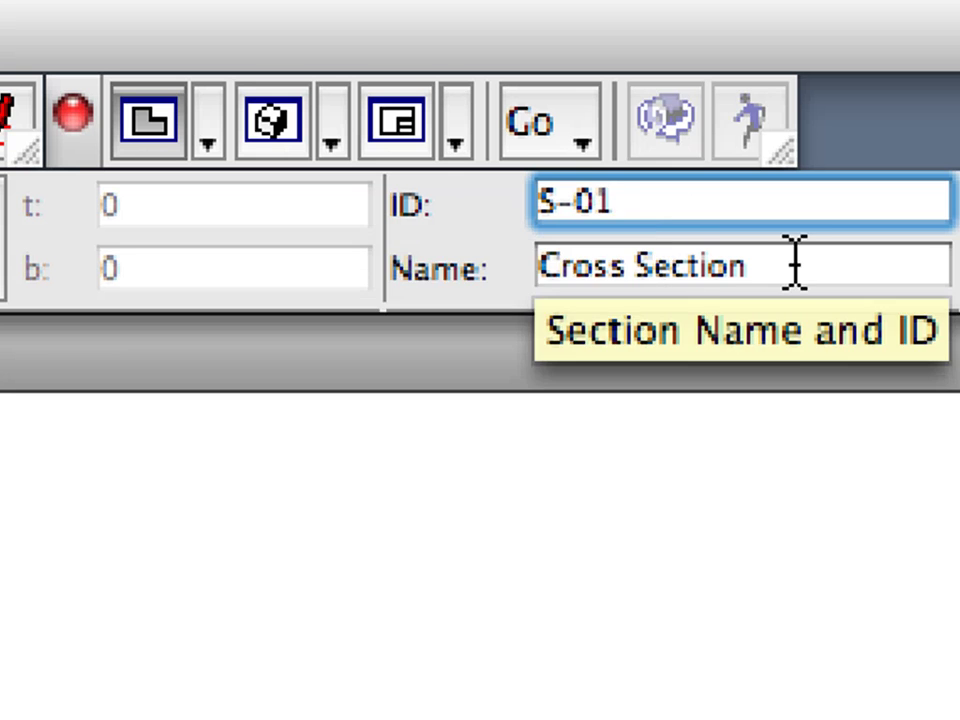
left_click_drag(793, 264, 527, 355)
double_click(594, 268)
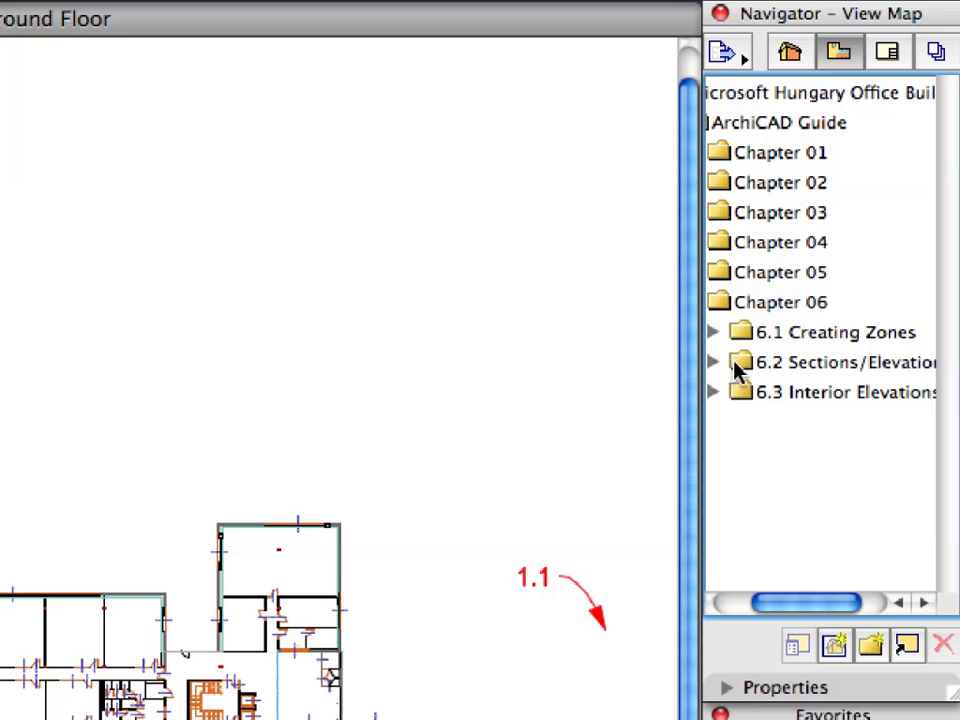
- Expand the 6.2 Sections/Elevations folder of Chapter 06 and open the 6.2.1 Section-01 view
left_click(726, 365)
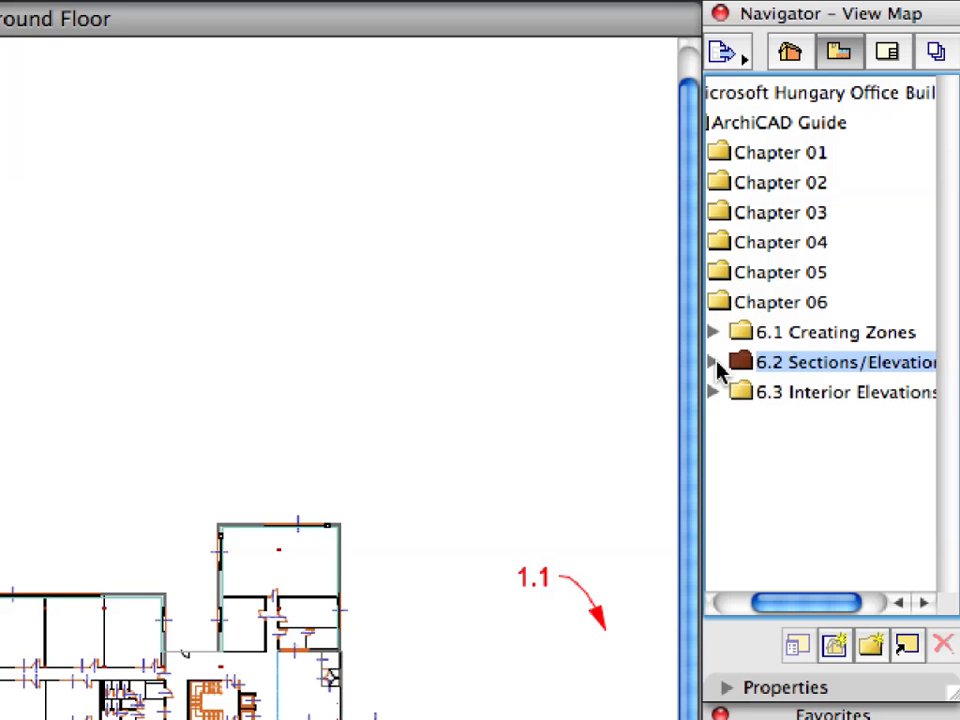
left_click(714, 364)
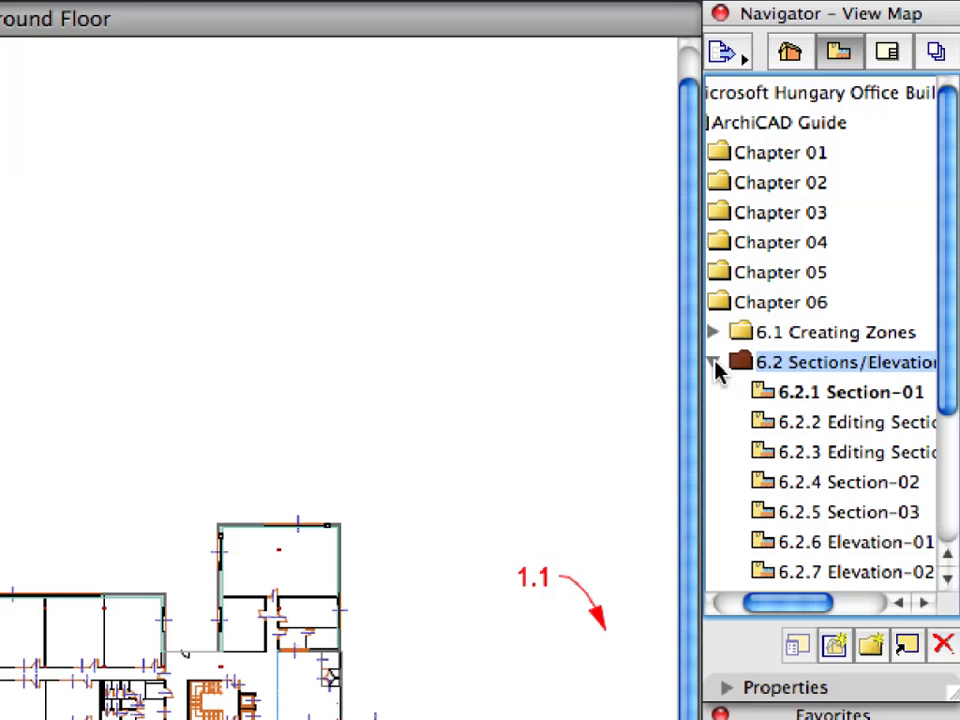
left_click(766, 397)
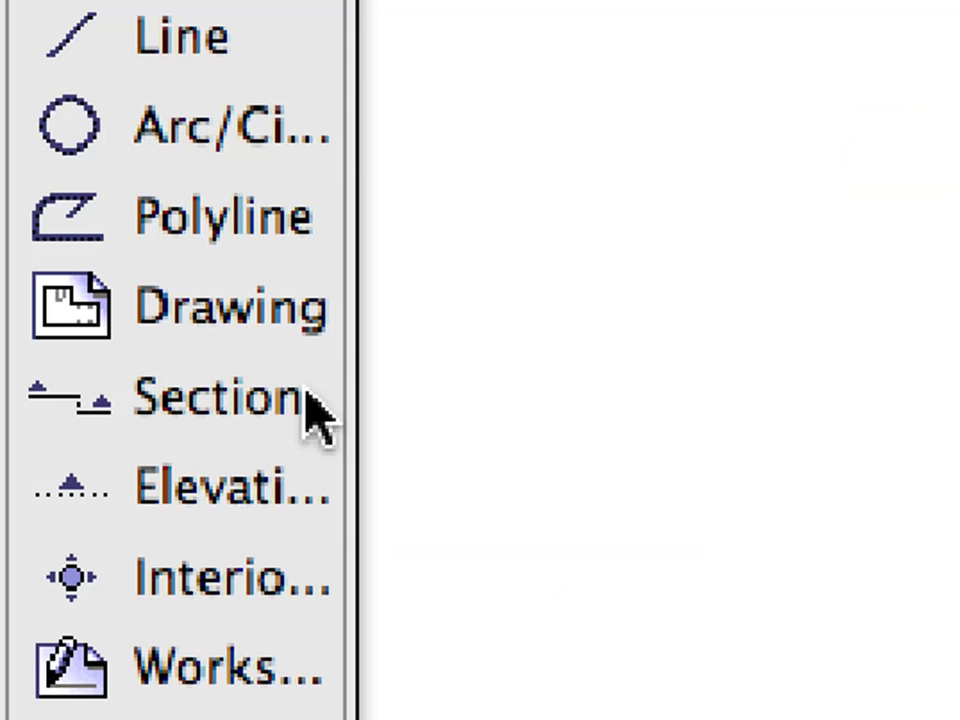
- Apply the Section-01 favorite to the Section tool, with ID S-01 and name Longitudinal Section
left_click(308, 398)
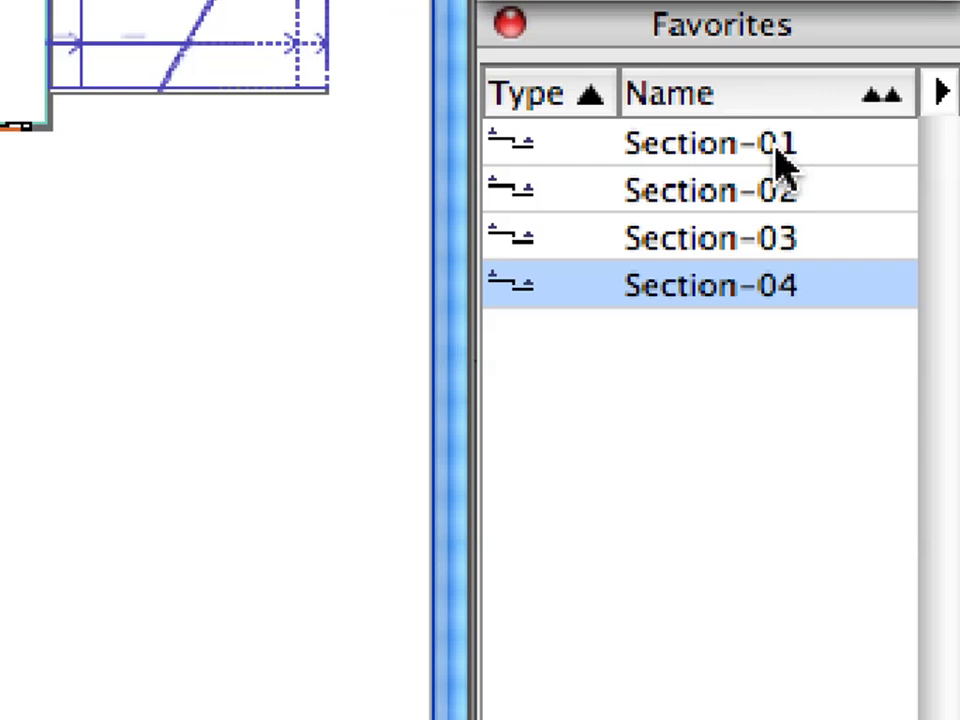
left_click(785, 150)
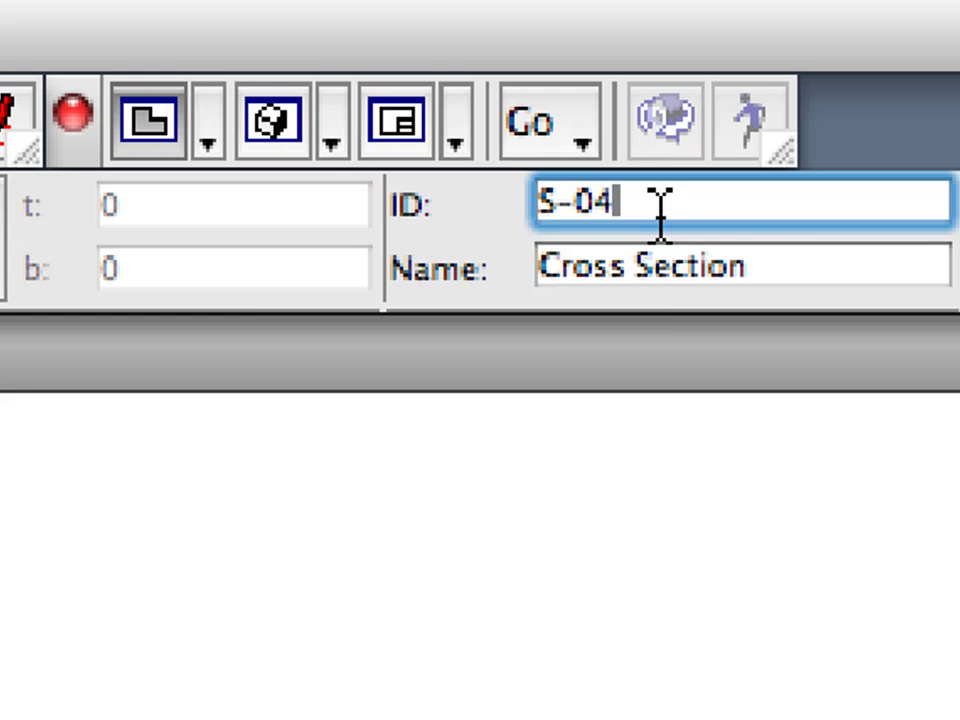
key("BackSpace")
type("1")
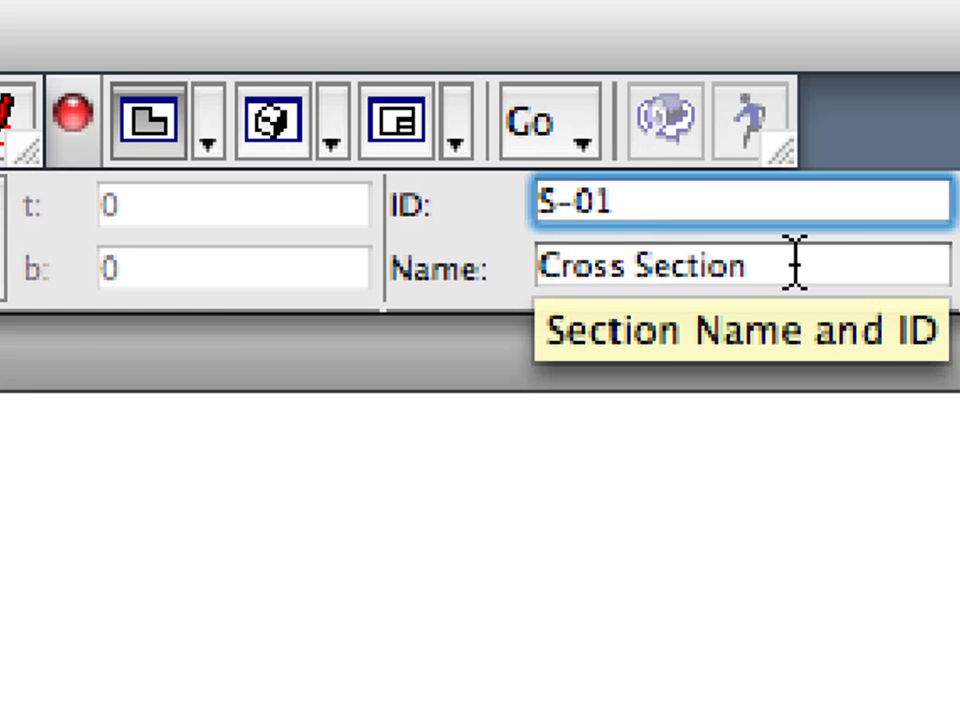
left_click_drag(795, 264, 542, 266)
double_click(593, 268)
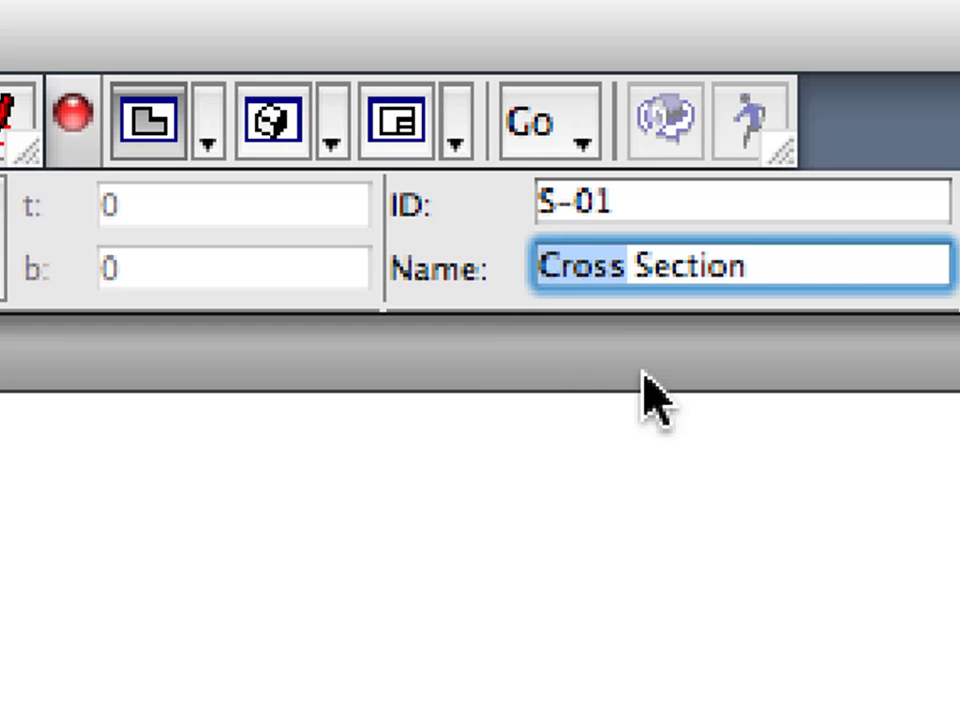
type("Longitudinal")
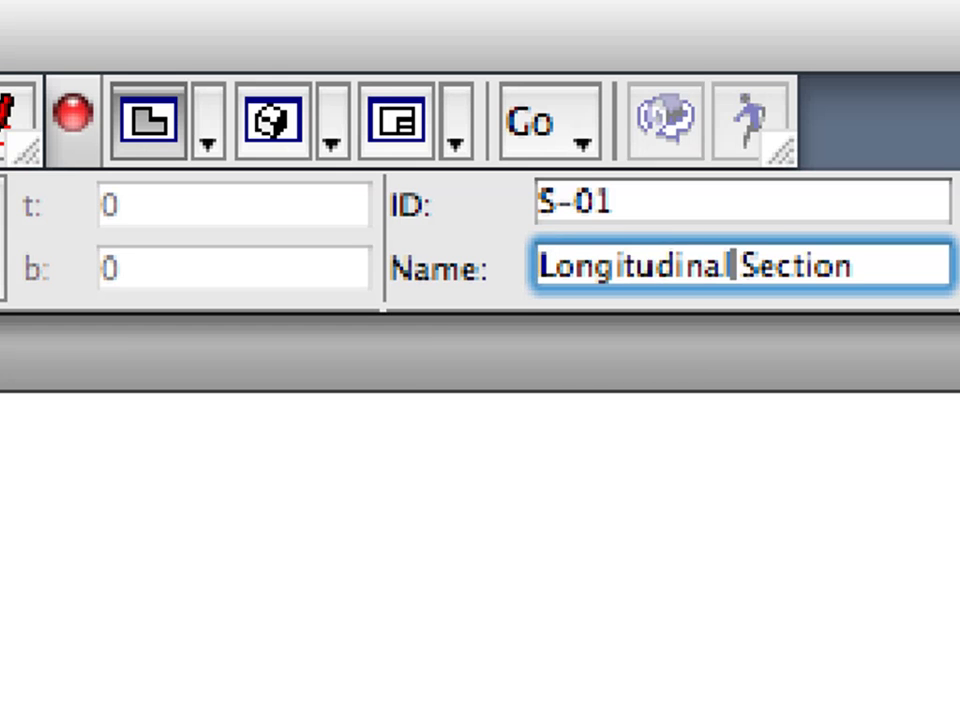
key("Return")
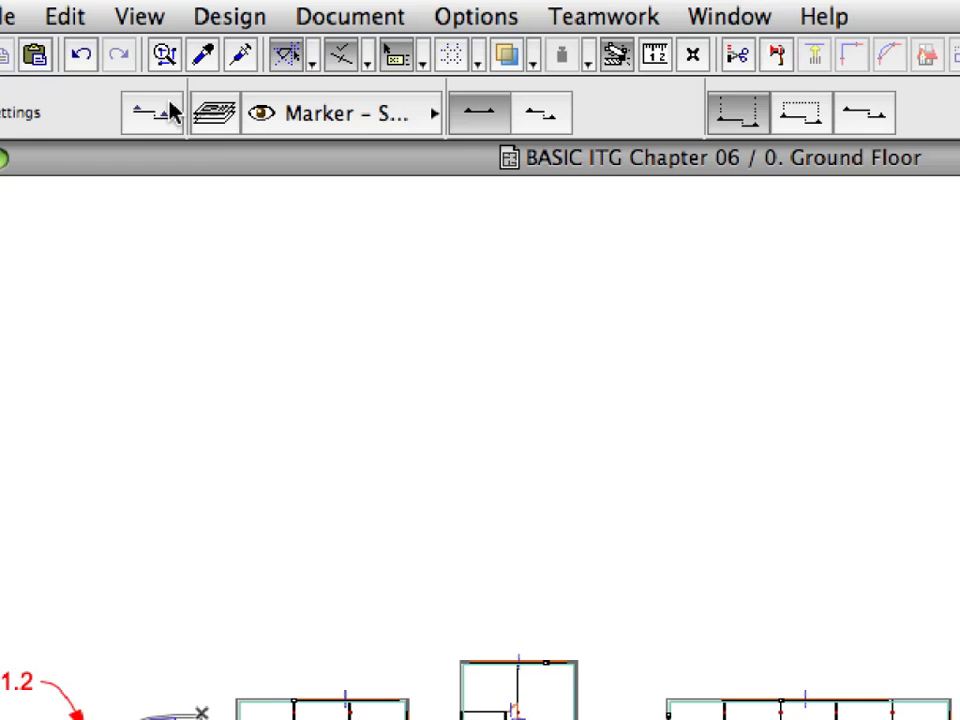
- Examine the general section default settings: reference ID, name, viewpoint creation options and marker reference options
left_click(156, 113)
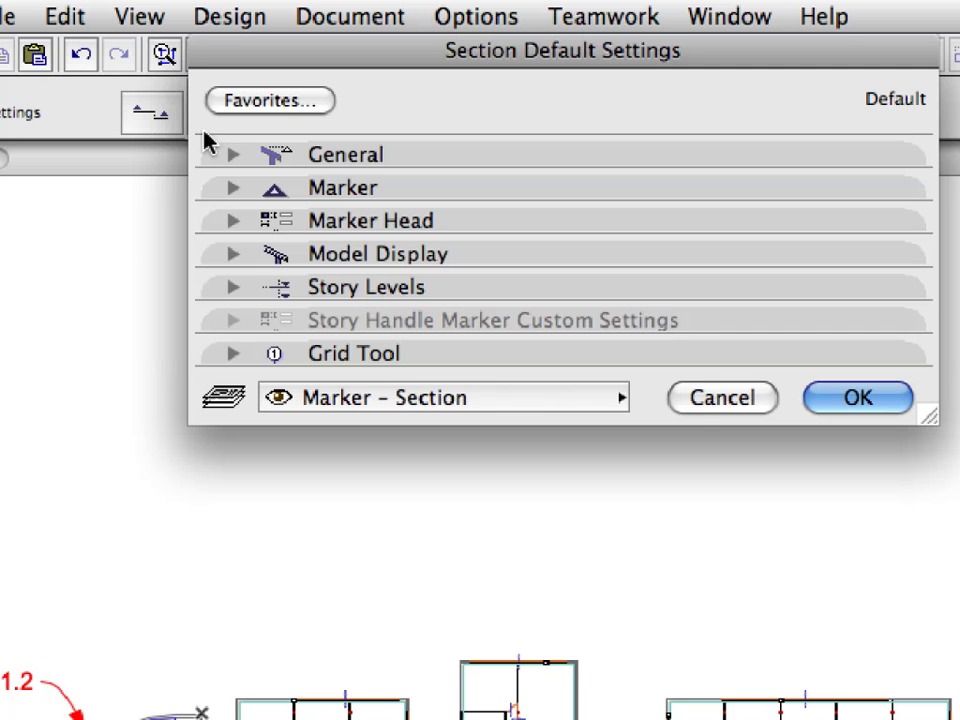
left_click(215, 160)
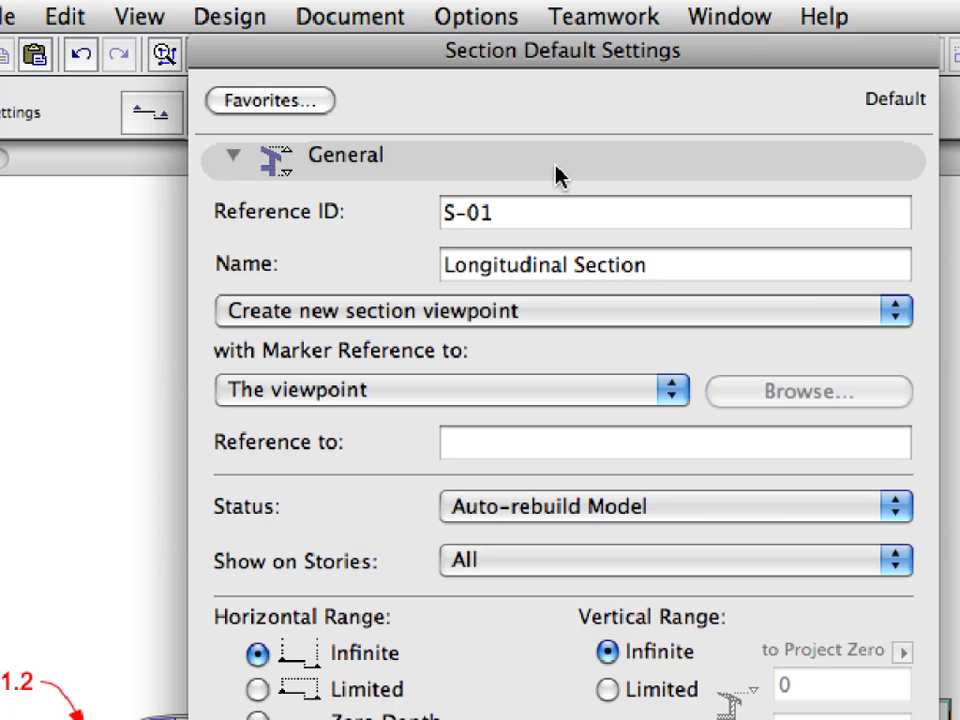
left_click_drag(572, 212, 424, 212)
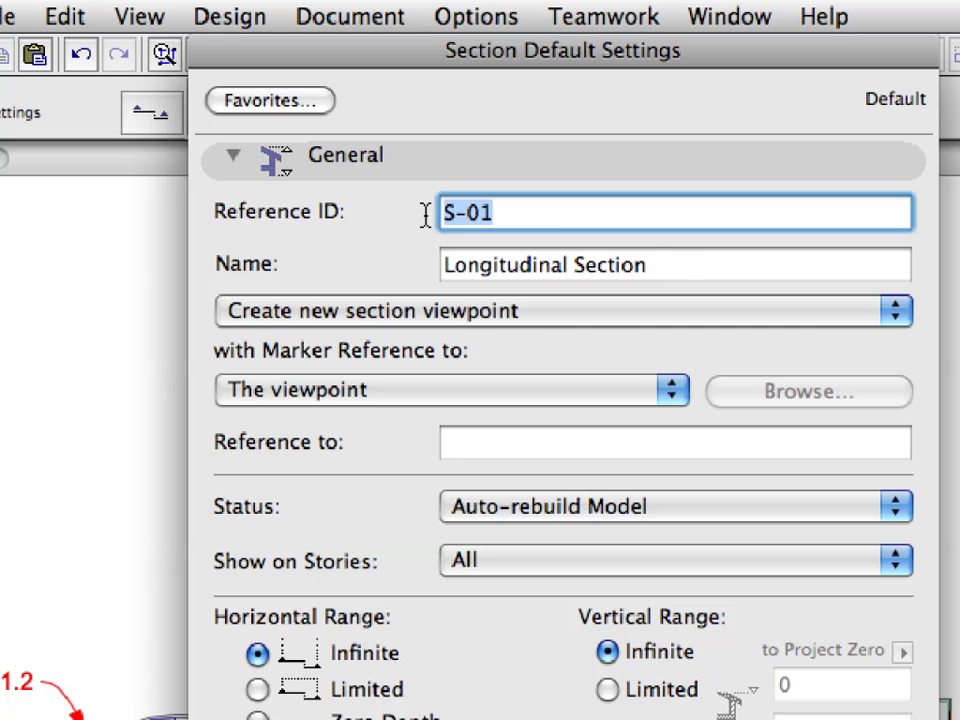
left_click(673, 265)
left_click_drag(673, 265, 414, 266)
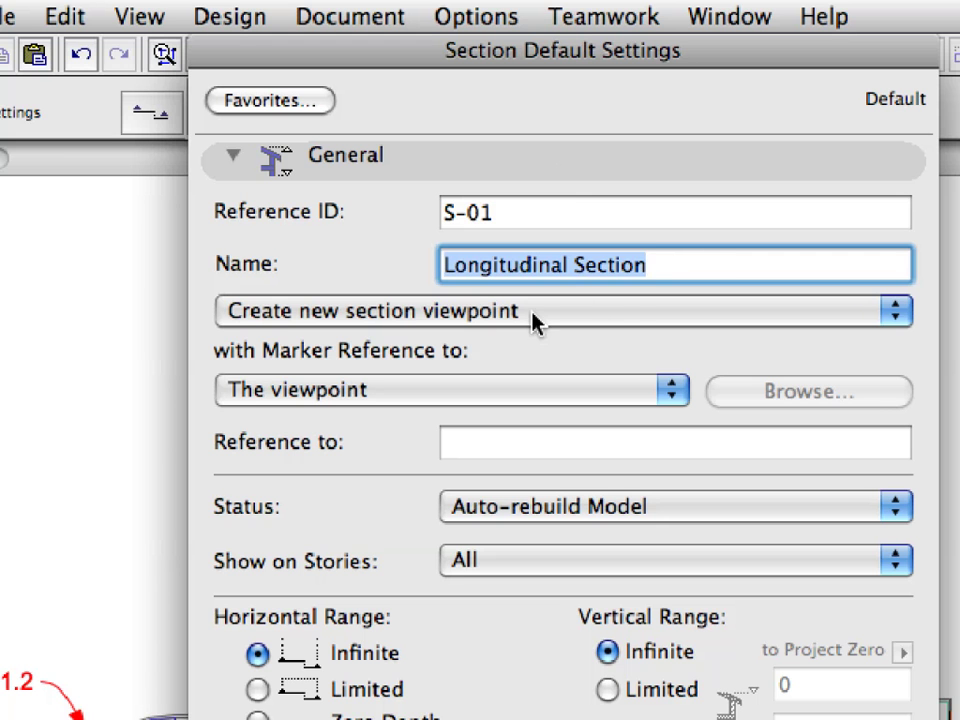
left_click(591, 316)
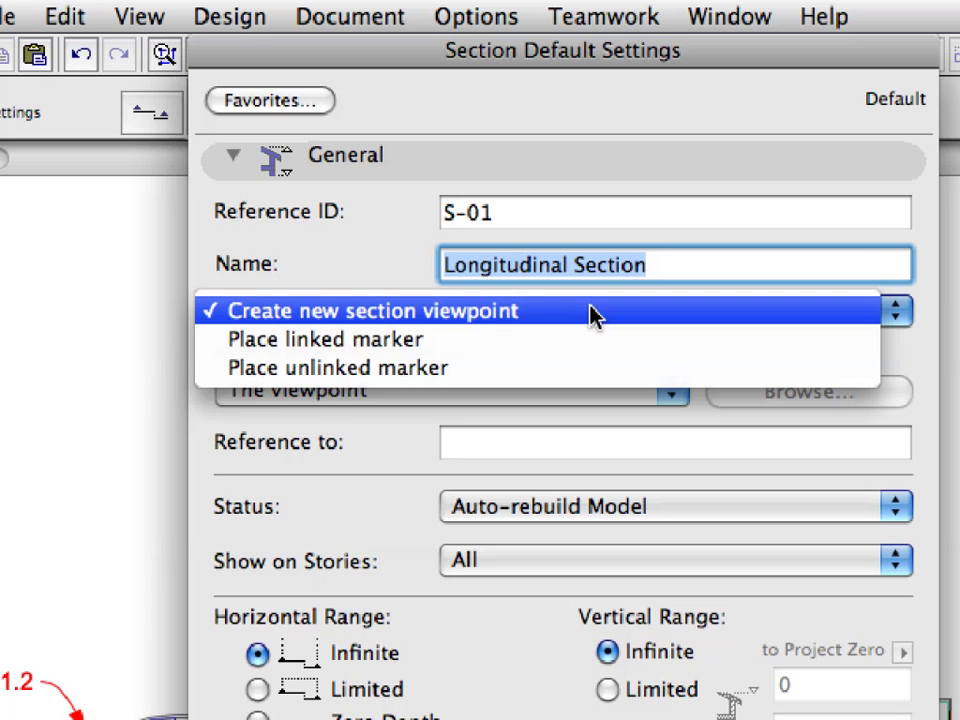
left_click(591, 316)
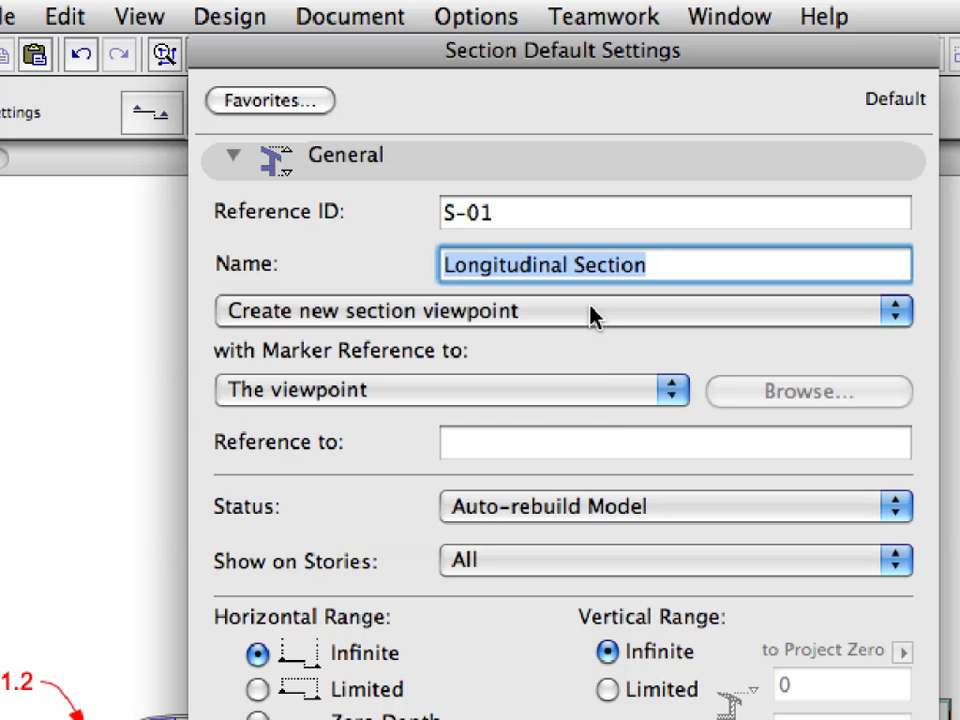
left_click(614, 401)
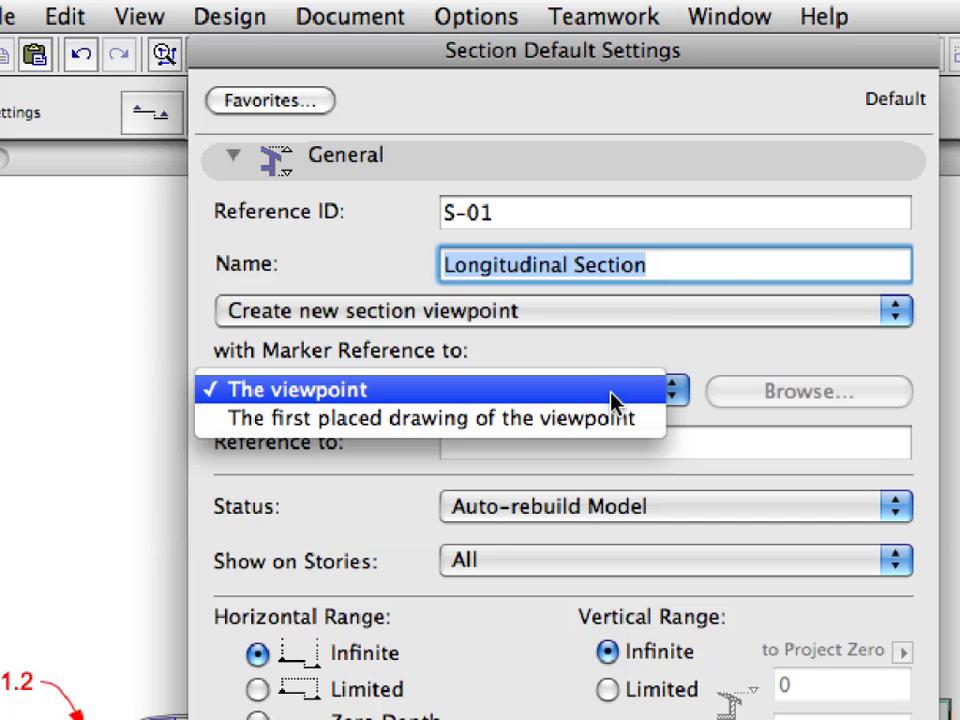
left_click(614, 398)
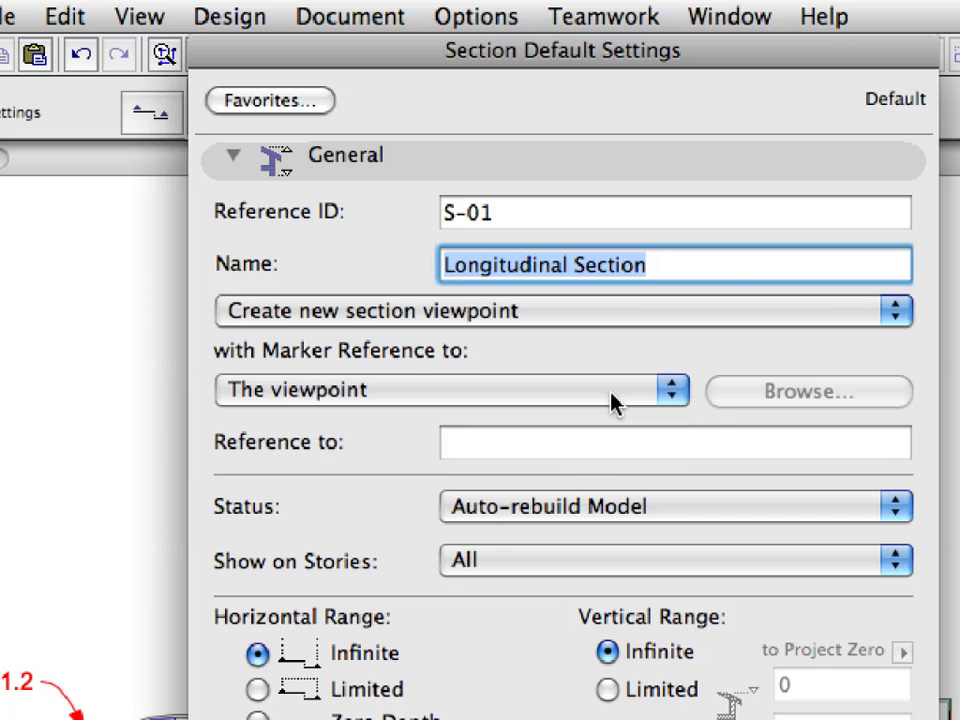
- Review the story level options in the section default settings and close the settings without changes
left_click(527, 178)
left_click(589, 296)
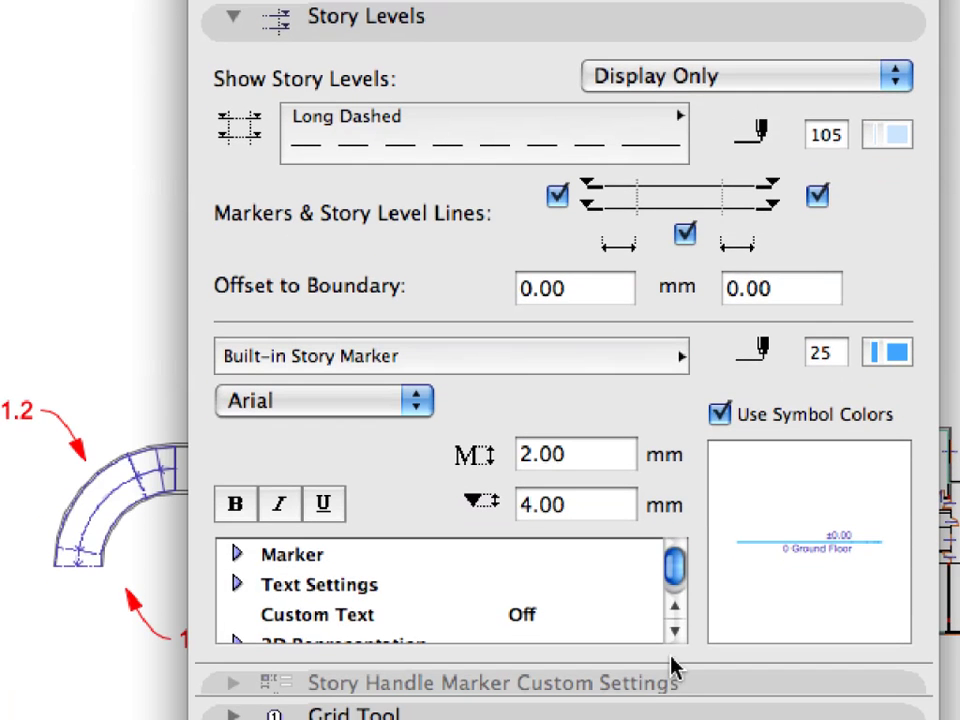
left_click(522, 40)
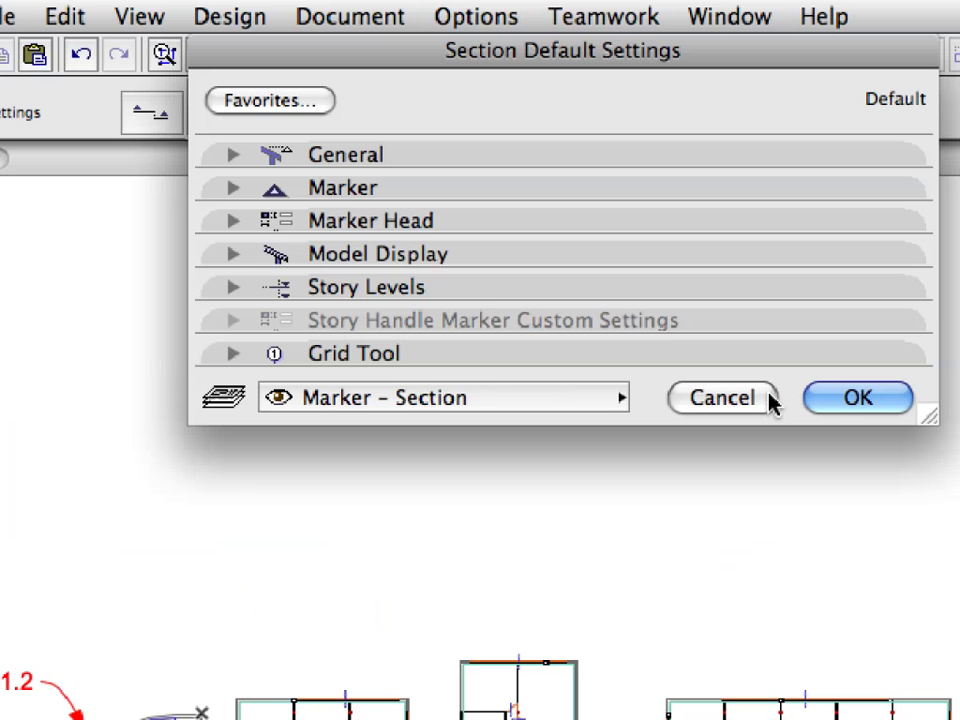
left_click(770, 398)
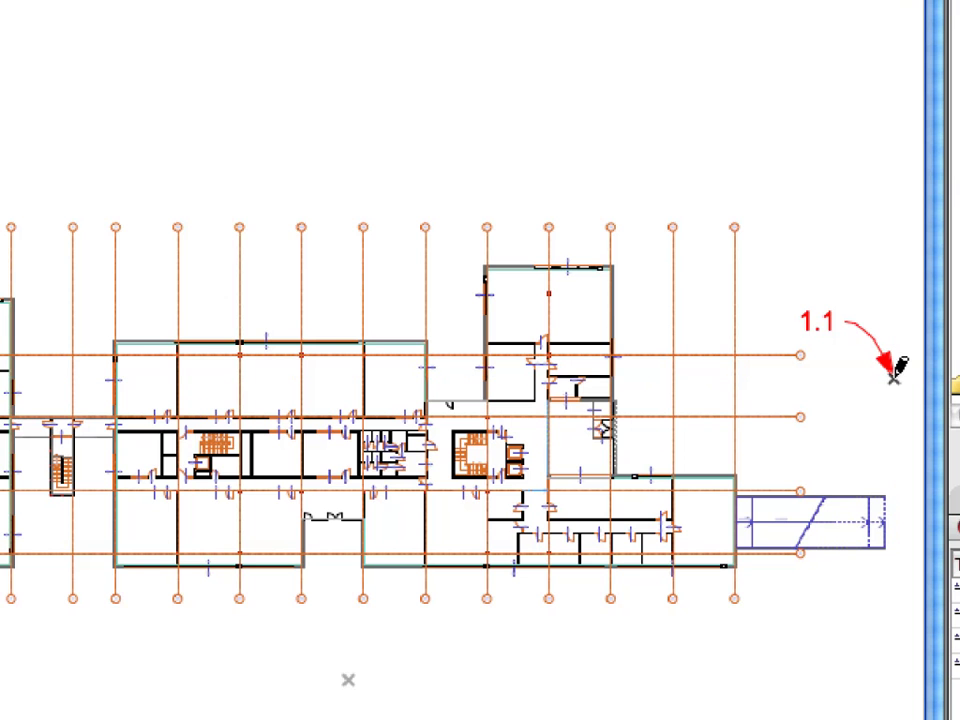
- Draw a horizontal section line through the building from point 1.1 to point 1.2, looking toward point 1.3
left_click(893, 377)
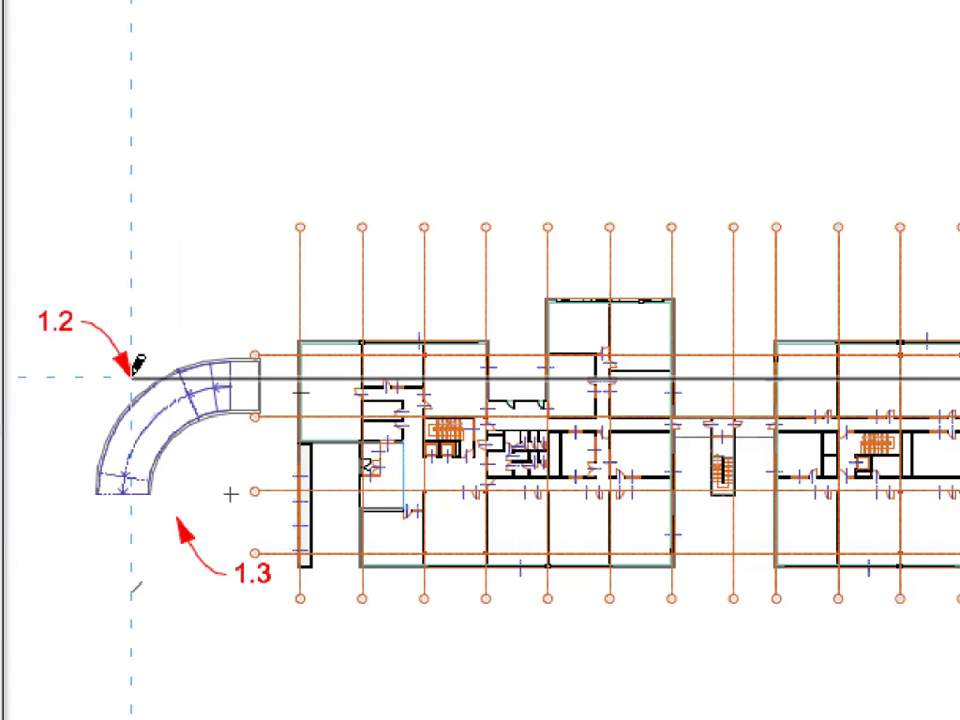
left_click(131, 377)
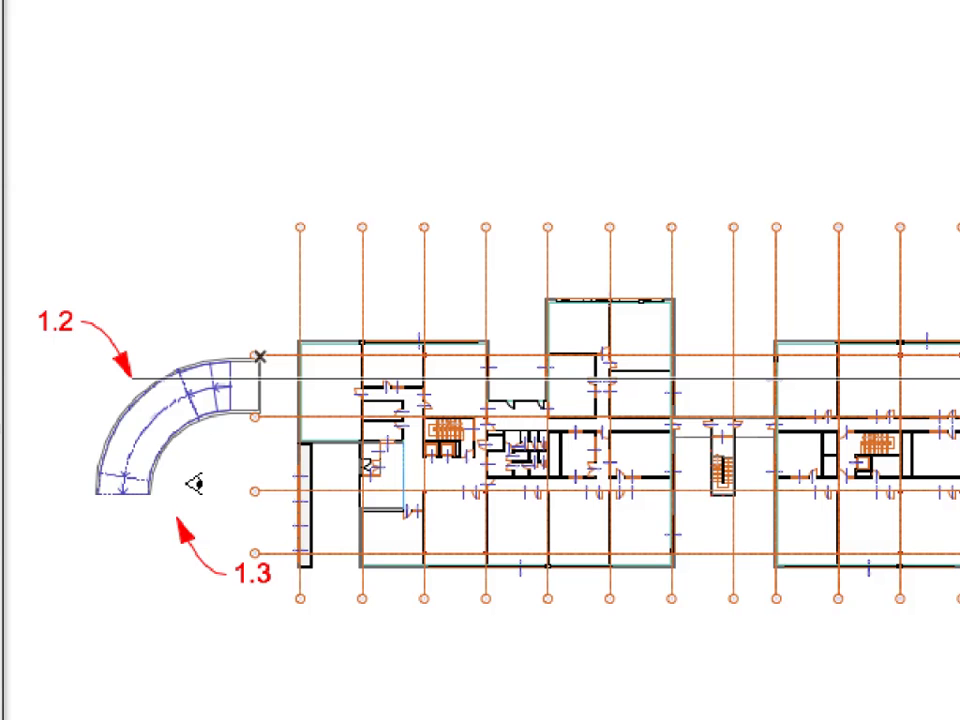
left_click(194, 484)
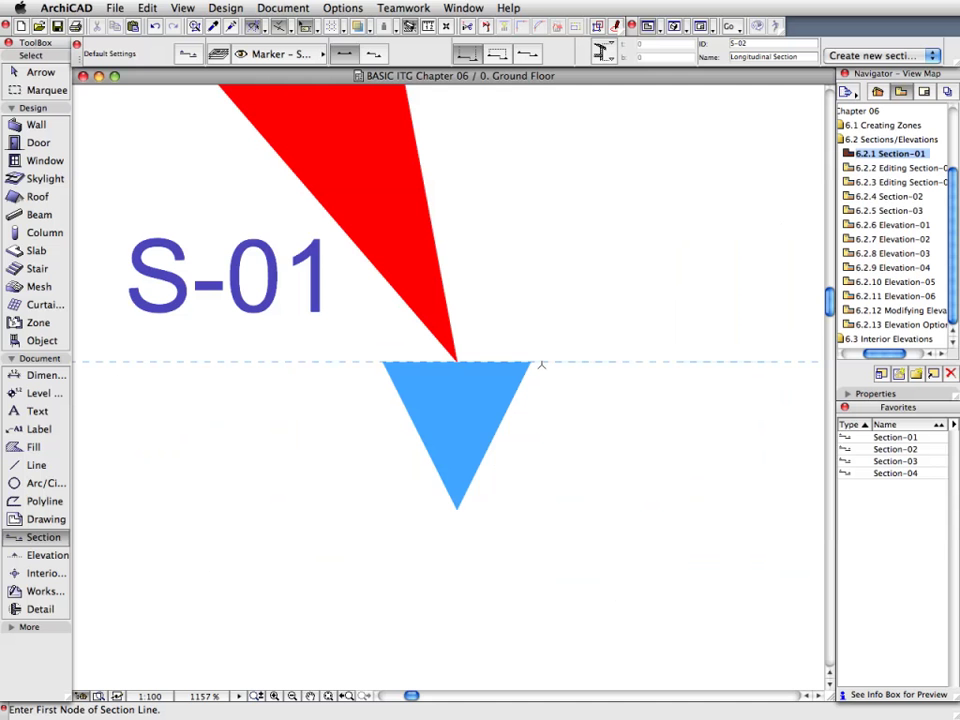
- Open the S-01 Longitudinal Section from its marker on the floor plan and turn off the grid display
right_click(542, 365)
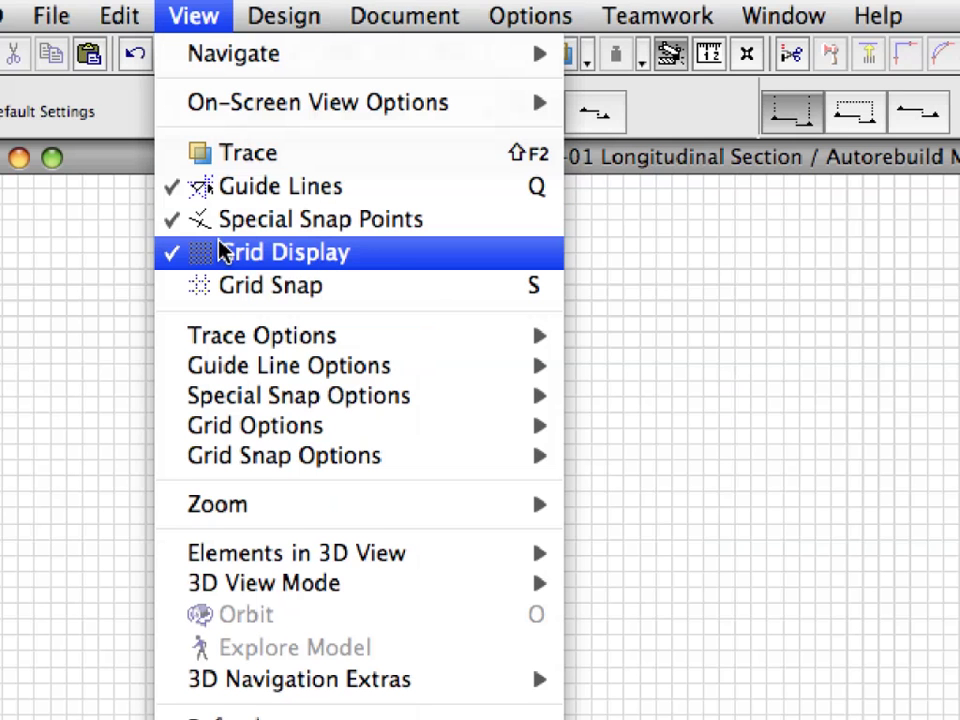
left_click(403, 262)
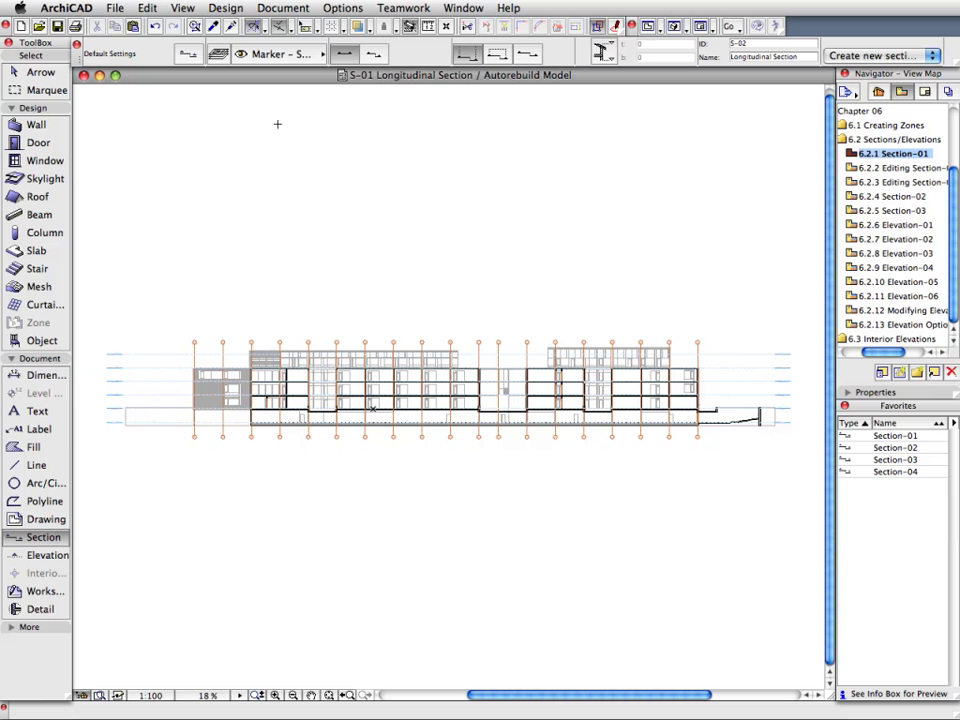
scroll(232, 390, "up", 4)
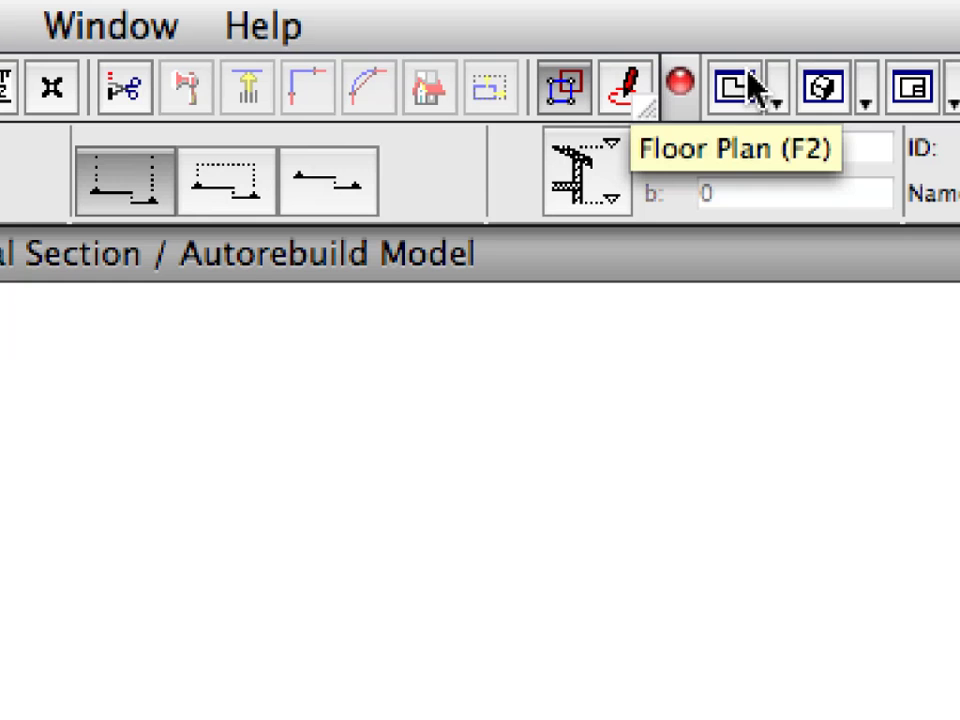
- Return to the floor plan with the section line selected and open the 6.2.2 Editing Section view
left_click(752, 88)
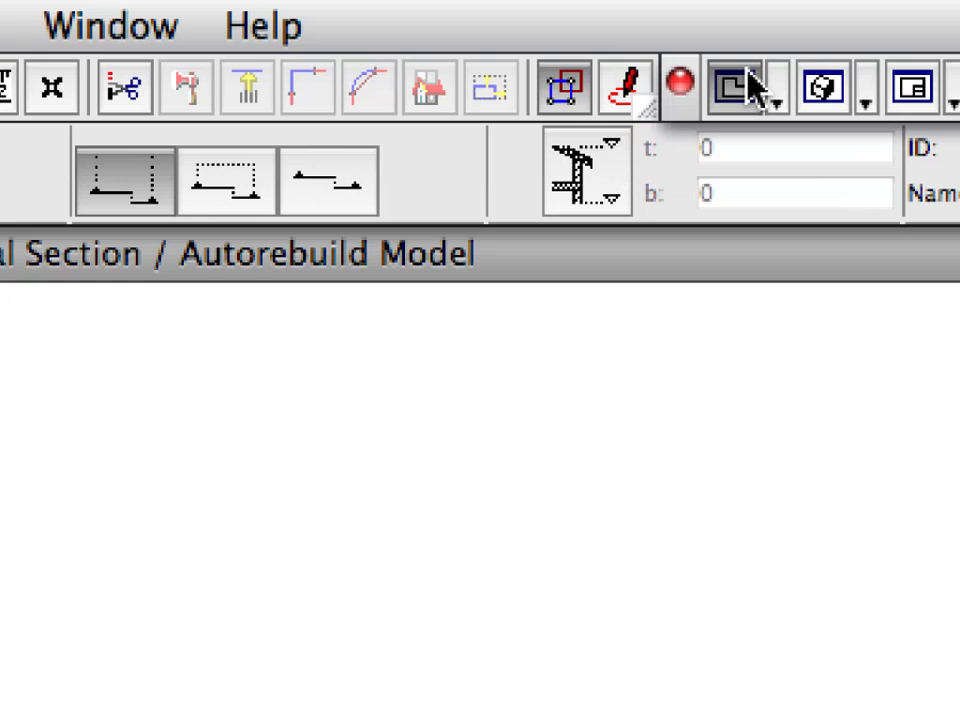
left_click(473, 283)
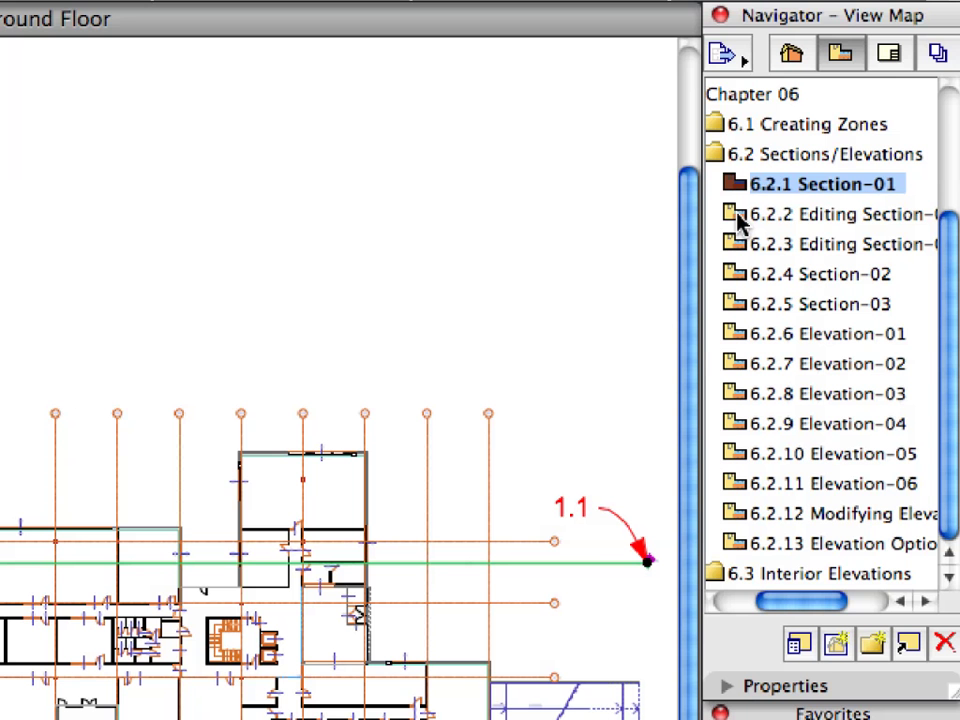
left_click(736, 214)
double_click(736, 216)
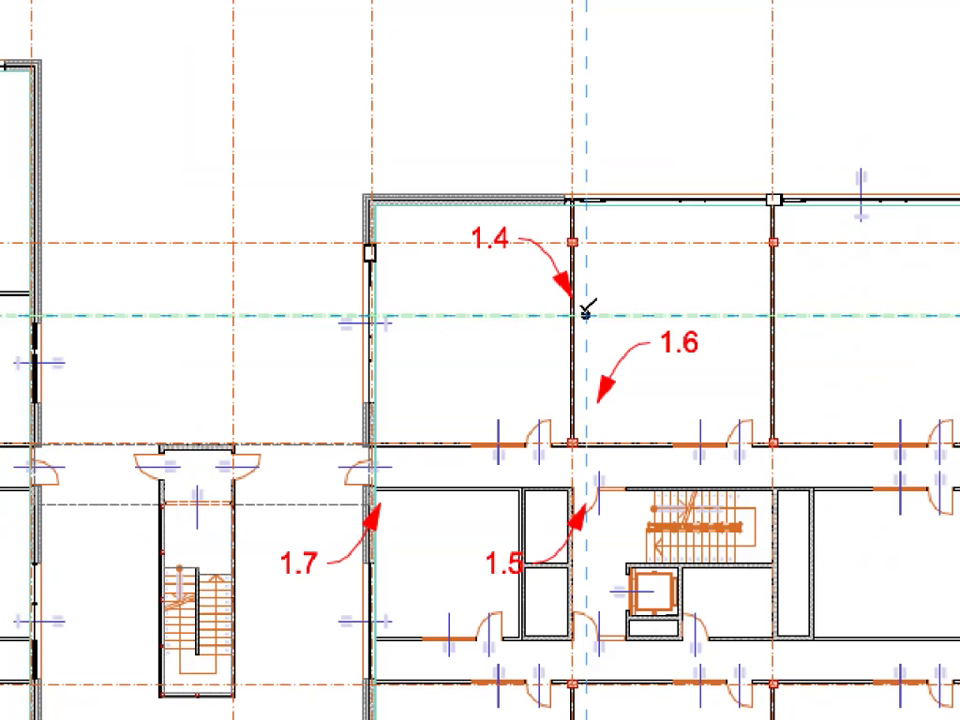
- Break the selected section line near point 1.4 and move its right-hand part down to point 1.5
left_click(586, 313)
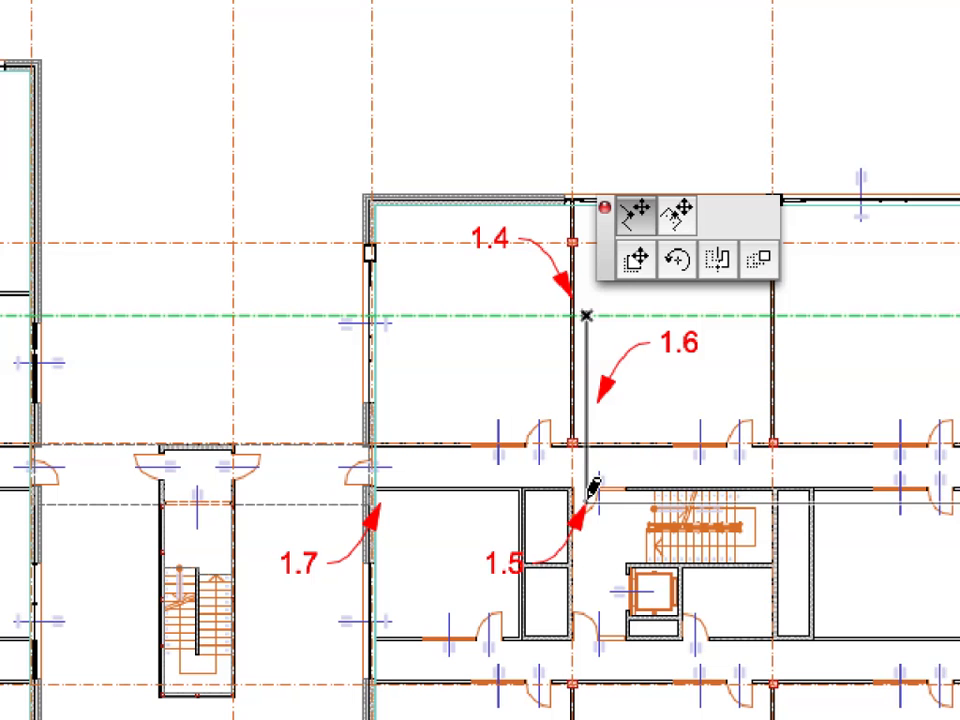
left_click(591, 490)
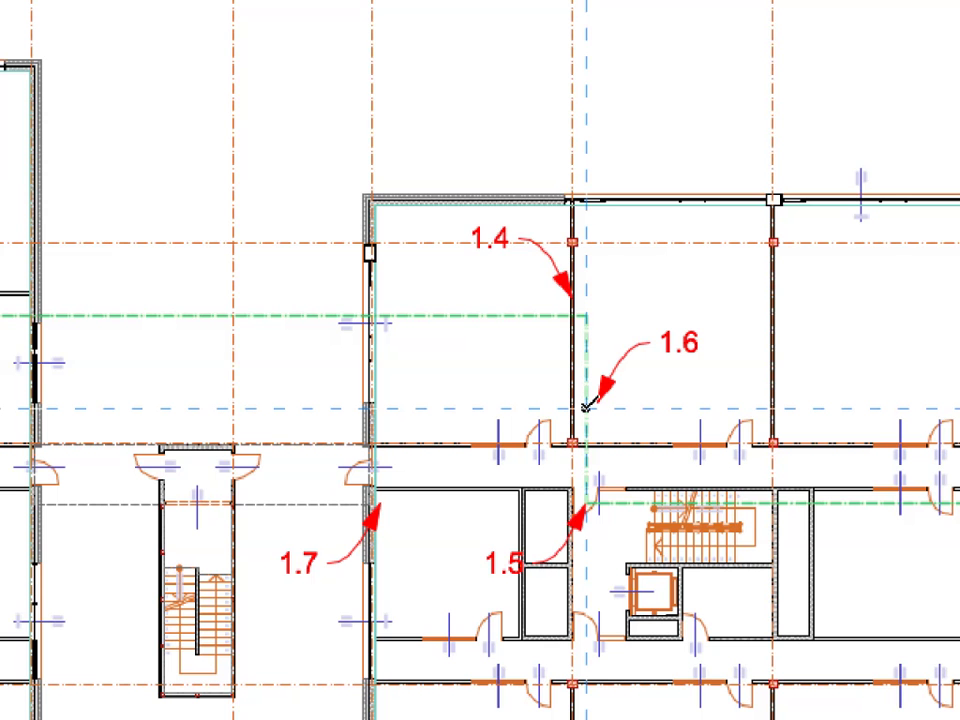
- Move the vertical section line segment at point 1.6 left to point 1.7 and open the 6.2.3 Editing Section view
left_click(586, 405)
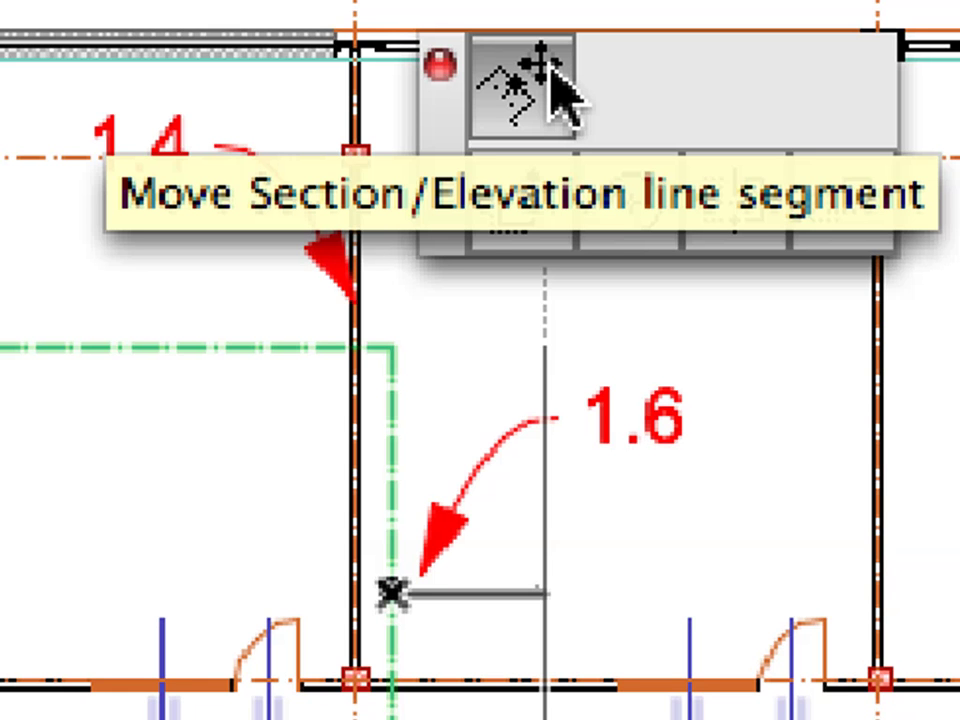
left_click(551, 72)
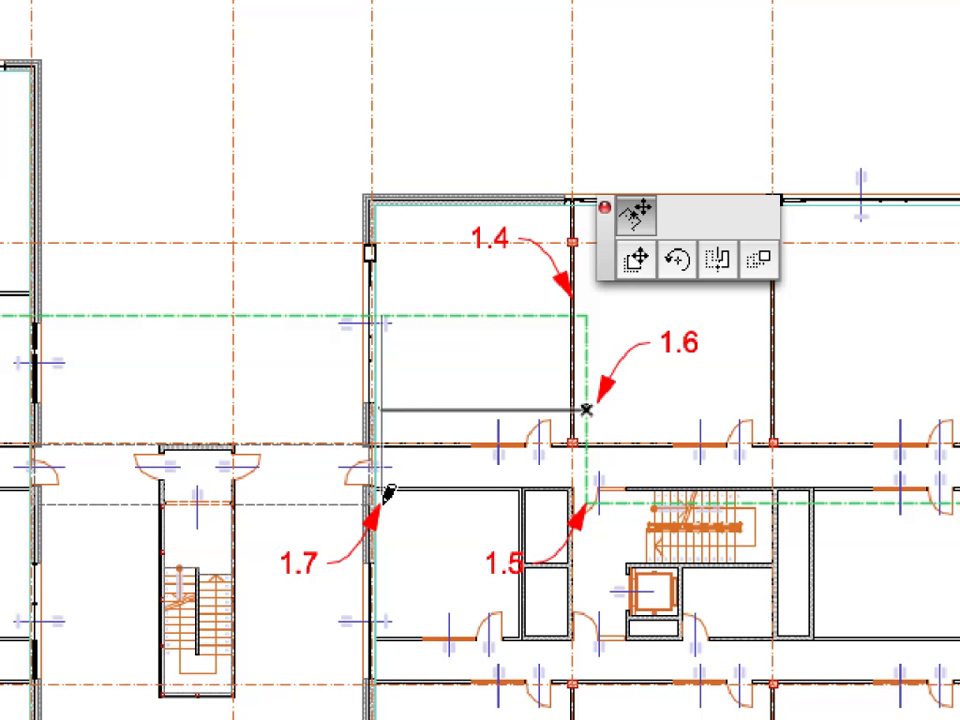
left_click(386, 494)
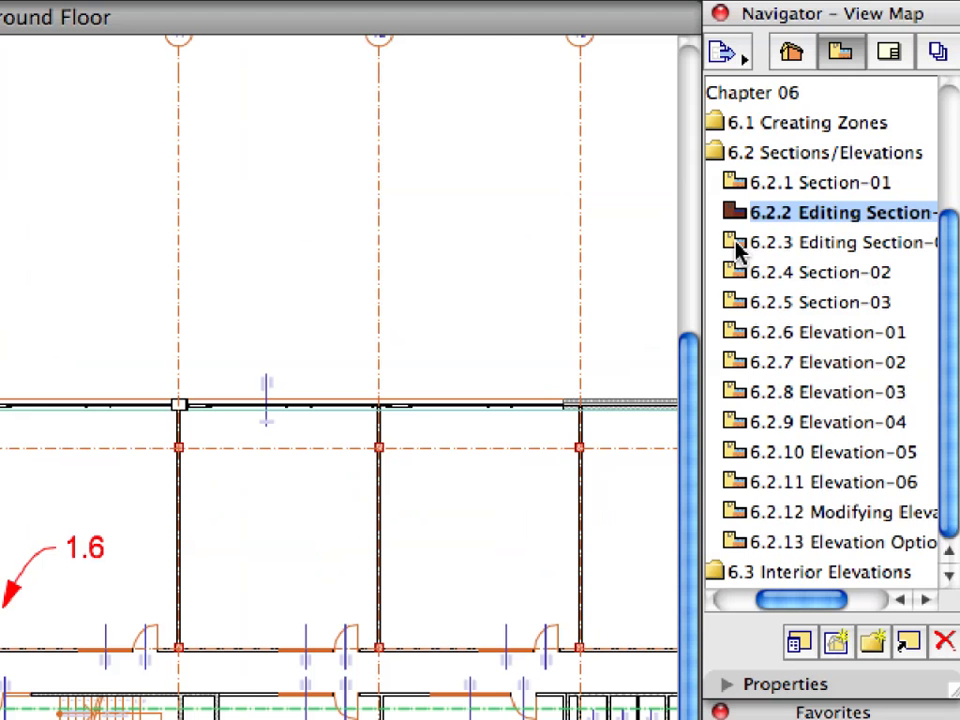
double_click(736, 244)
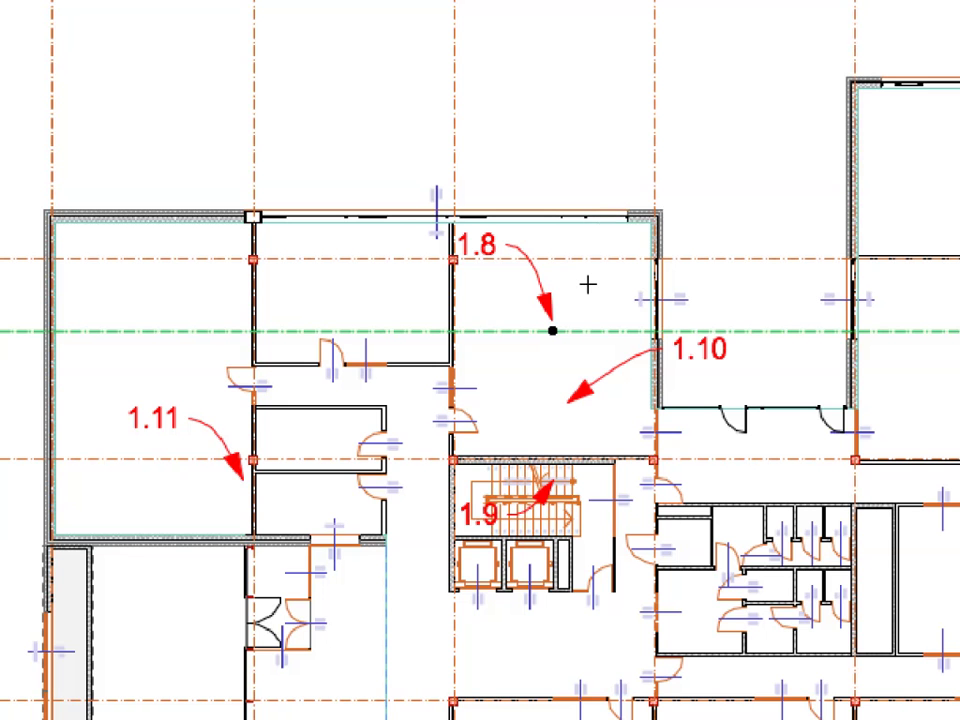
- Break the S-01 section line at point 1.8 down to point 1.9, and move the connecting segment at point 1.10 to point 1.11
left_click(567, 332)
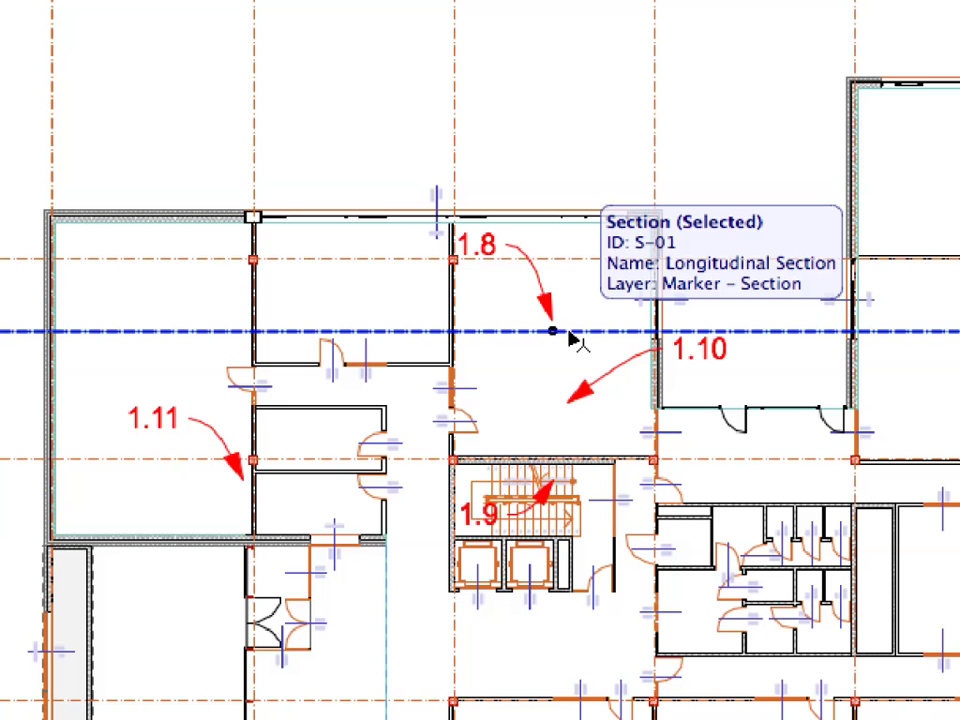
key("Escape")
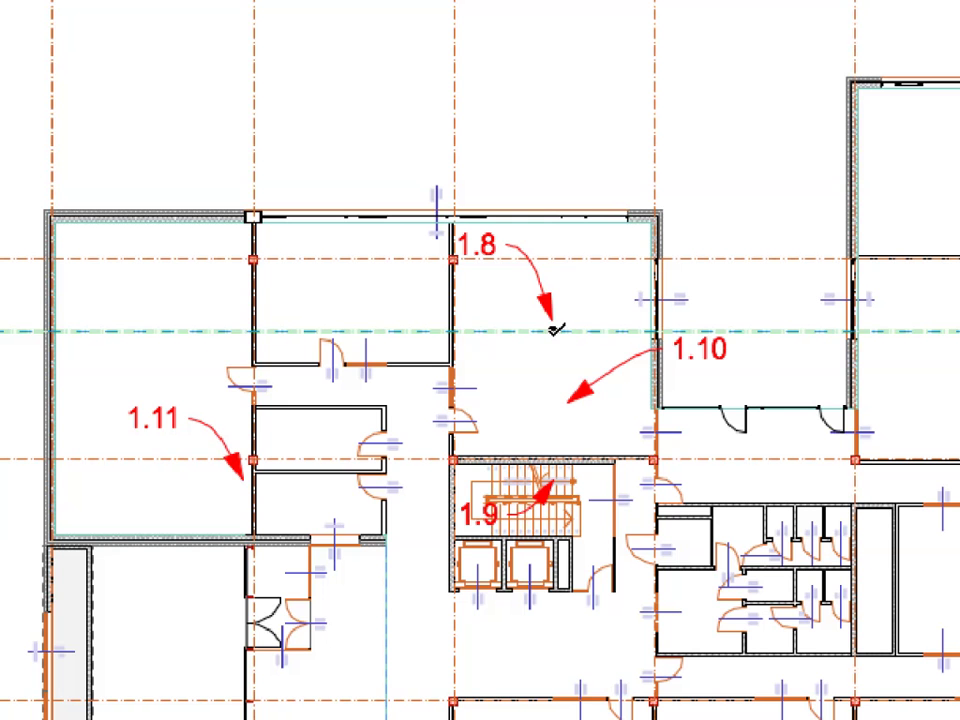
left_click(554, 328)
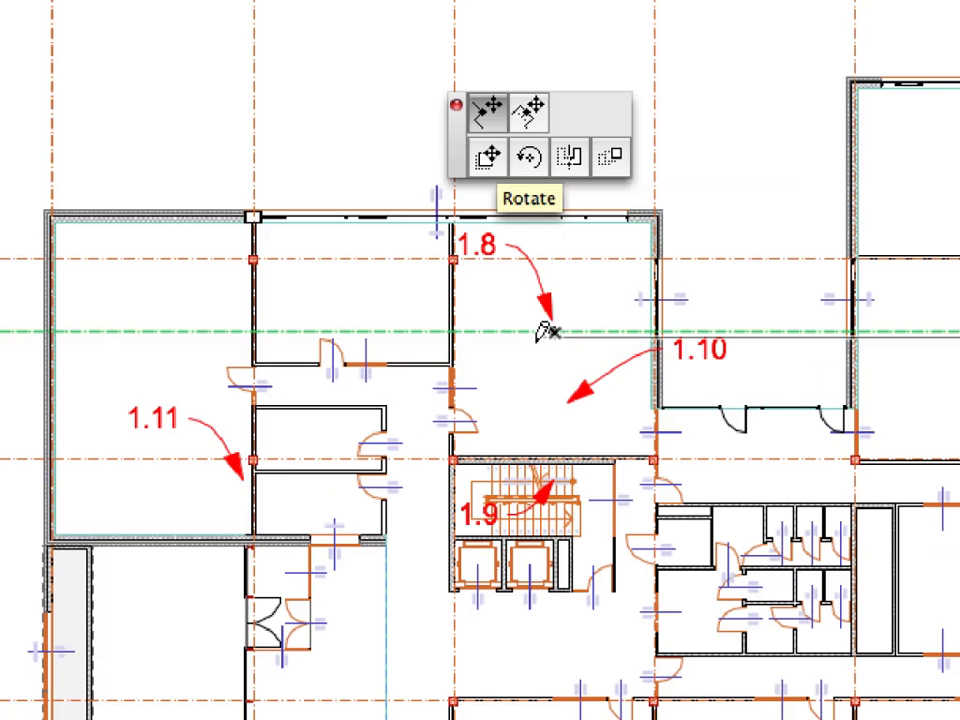
left_click(553, 332)
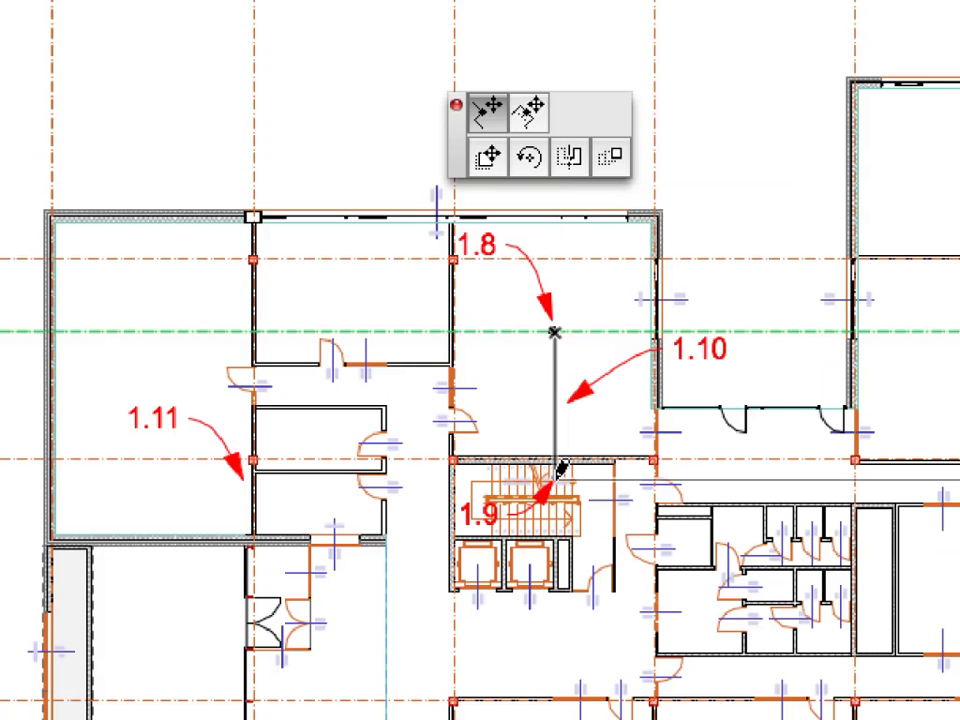
left_click(555, 476)
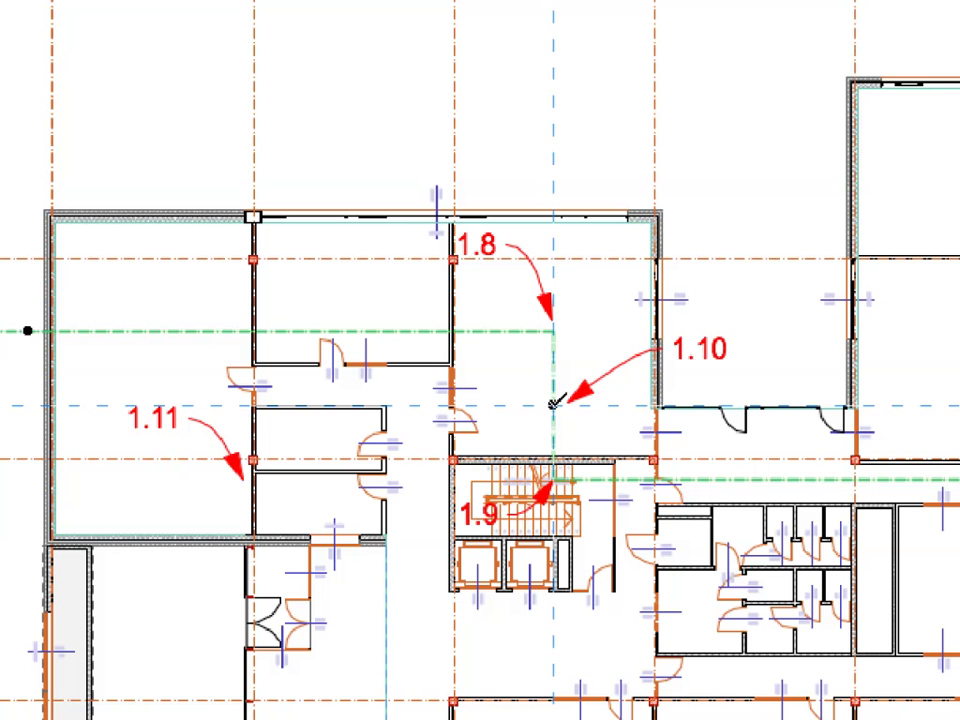
left_click(556, 402)
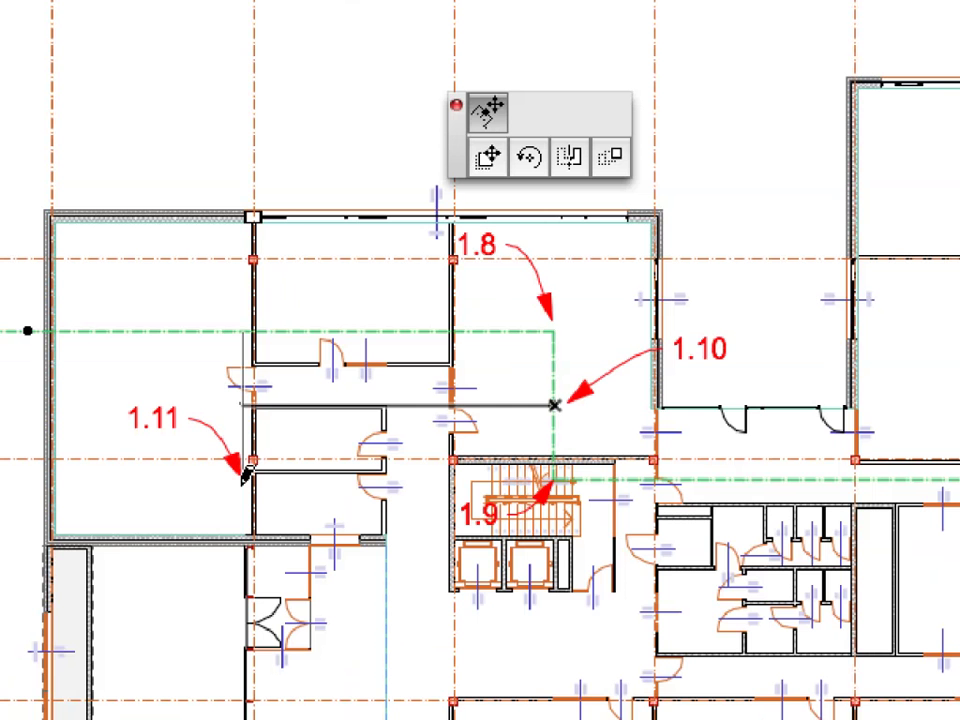
left_click(243, 480)
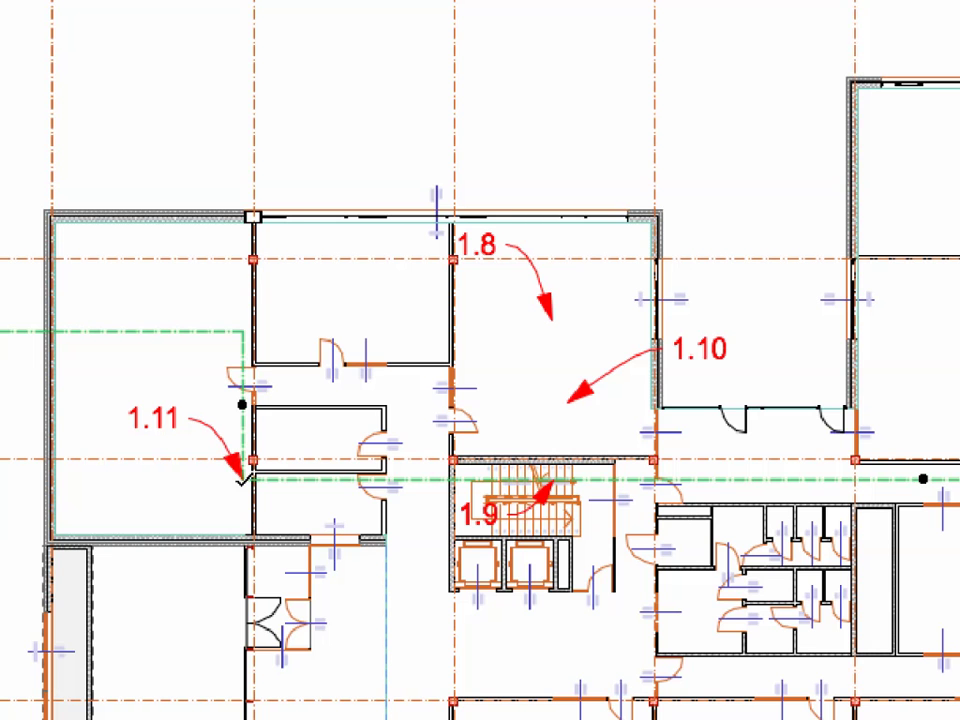
- Open the S-01 section from its marker, examine the staircases and the far end of the building, and return to the floor plan
right_click(95, 74)
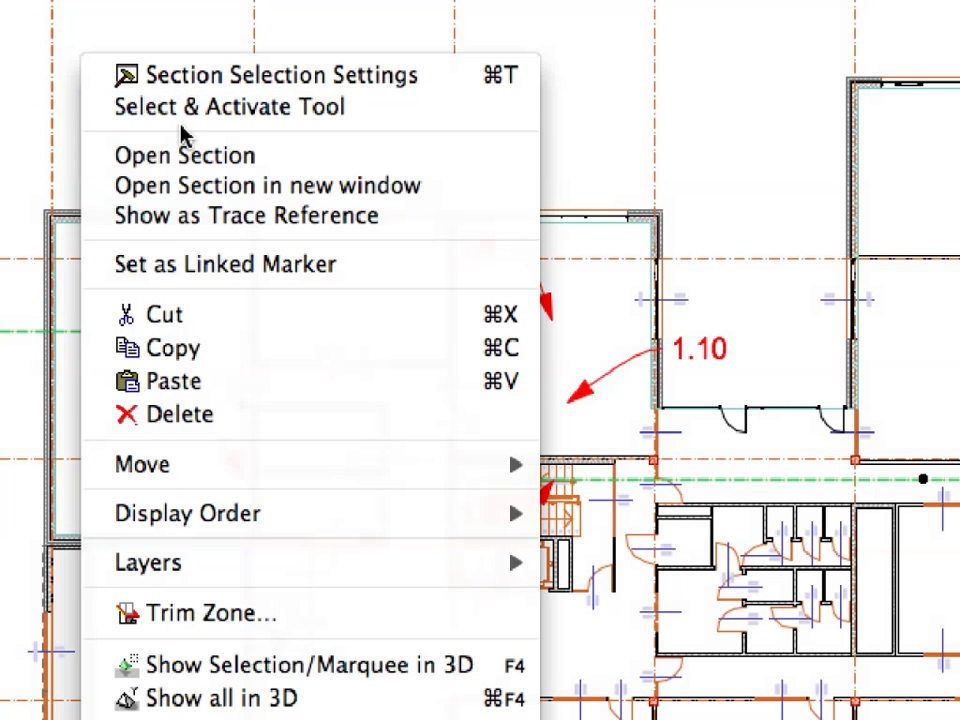
left_click(388, 165)
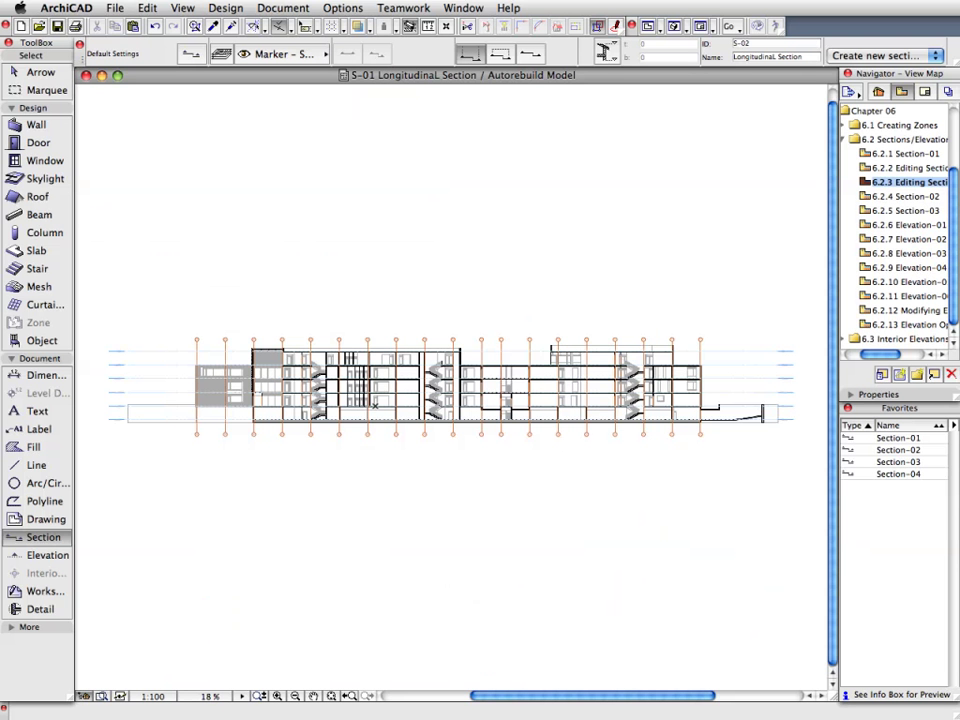
scroll(360, 396, "up", 10)
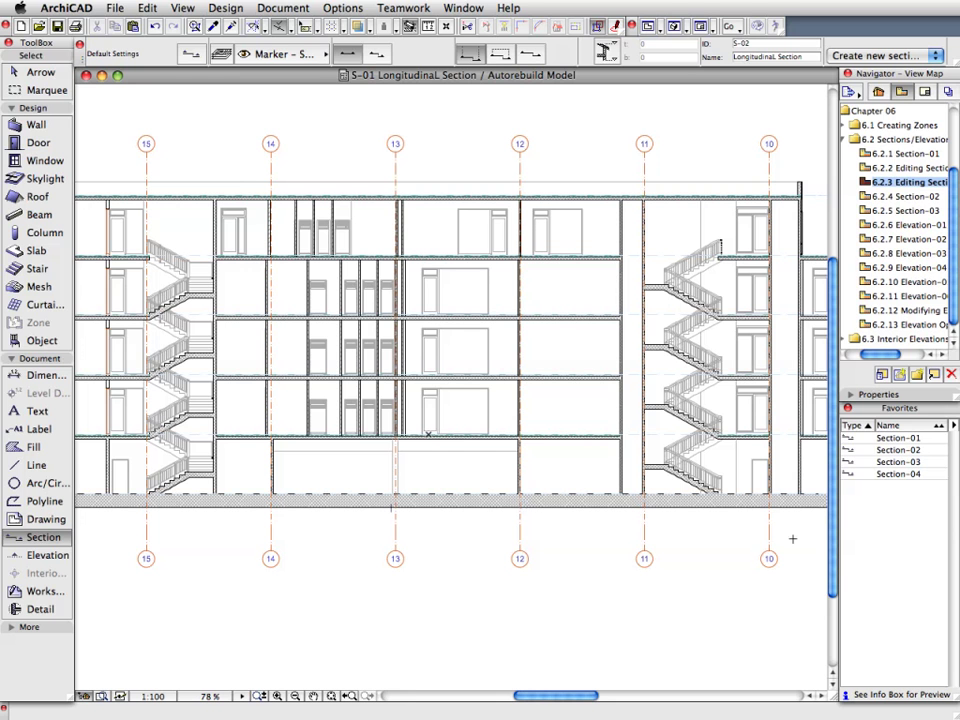
scroll(485, 554, "right", 10)
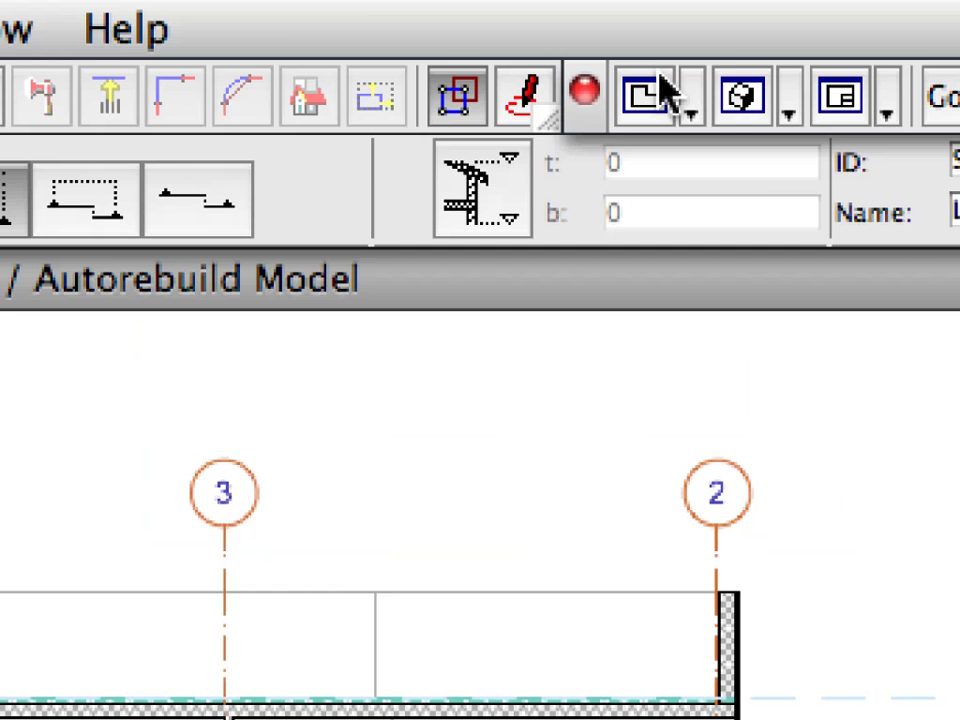
left_click(662, 85)
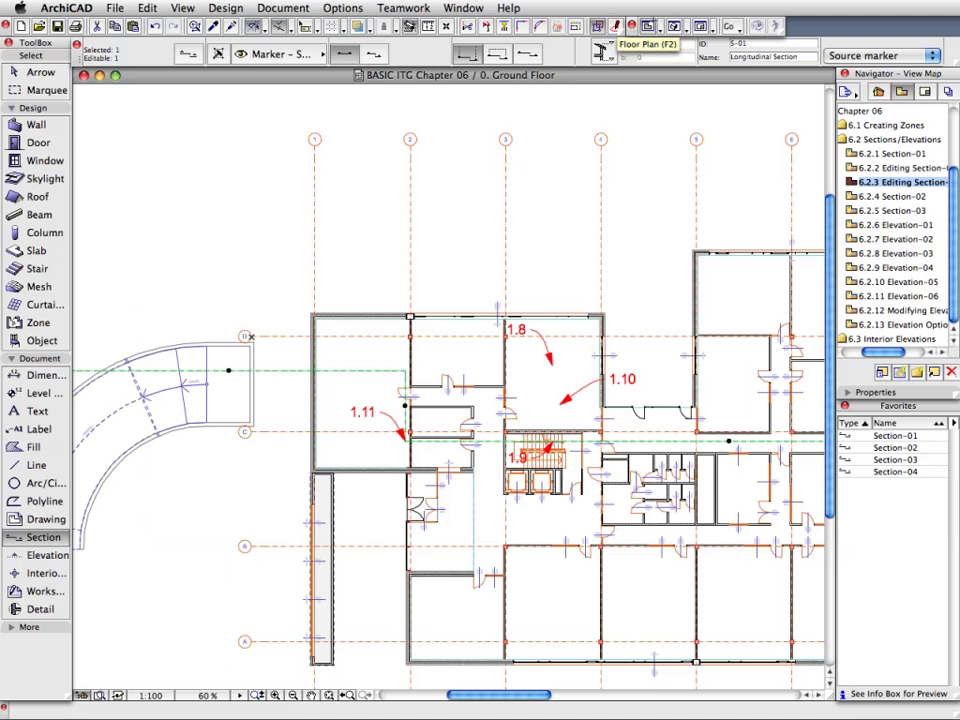
key("Escape")
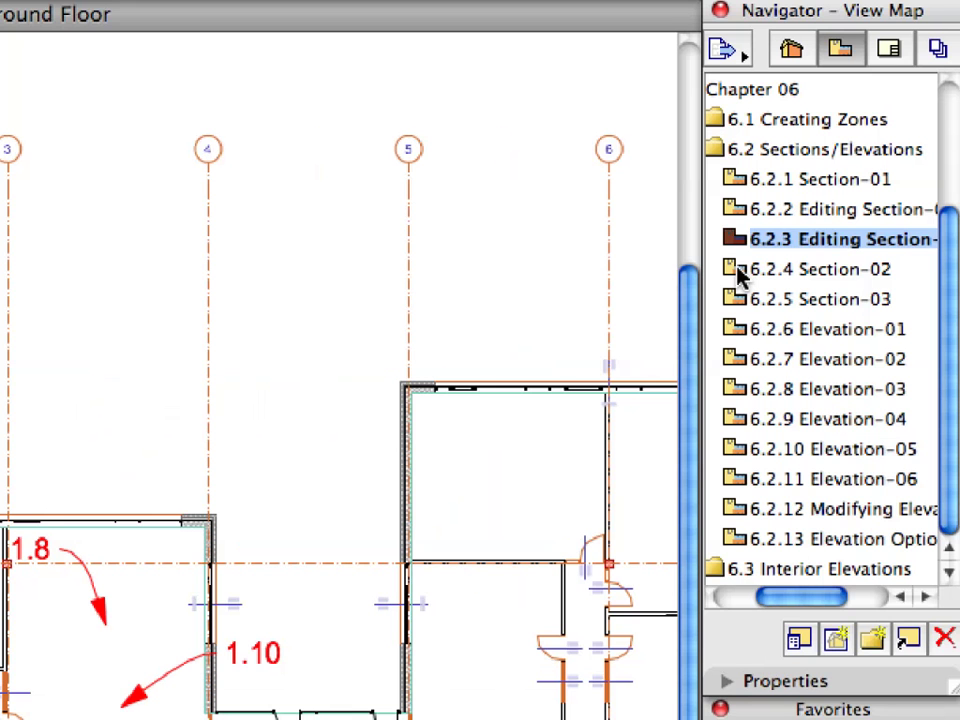
- In the 6.2.4 Section-02 view, load the Section-02 favorite and name the new section Cross Section
left_click(740, 269)
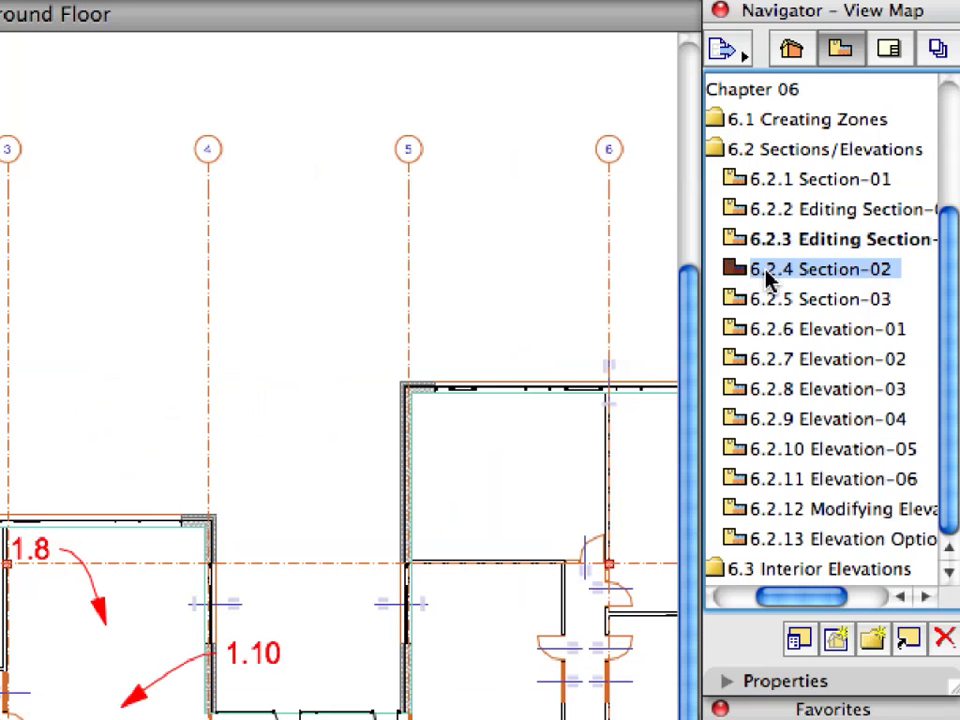
double_click(815, 270)
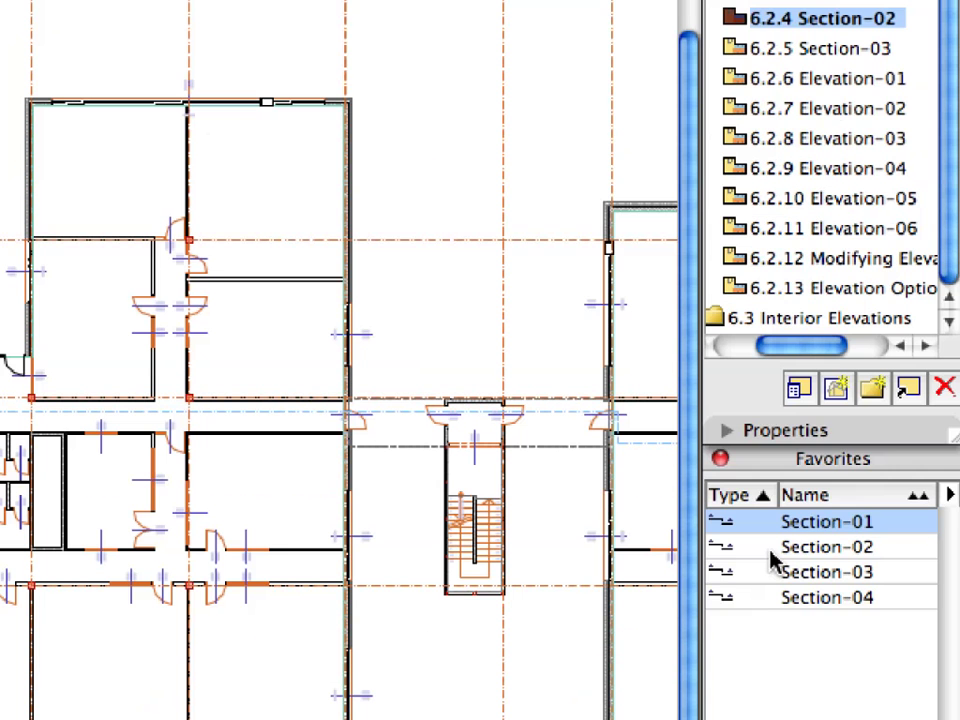
left_click(743, 548)
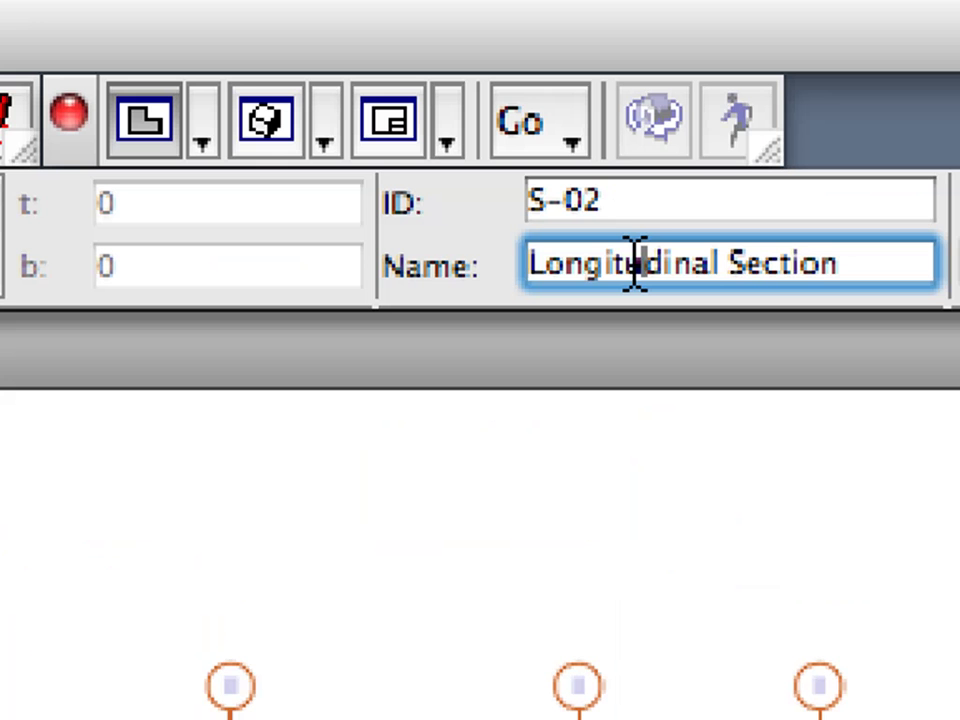
double_click(636, 263)
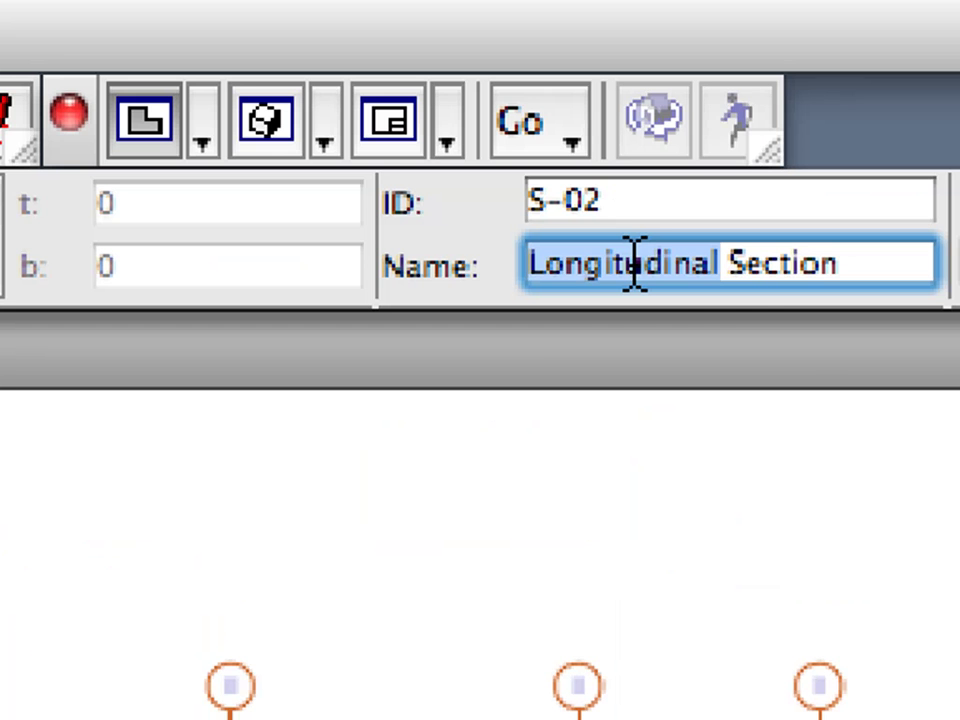
type("Cross")
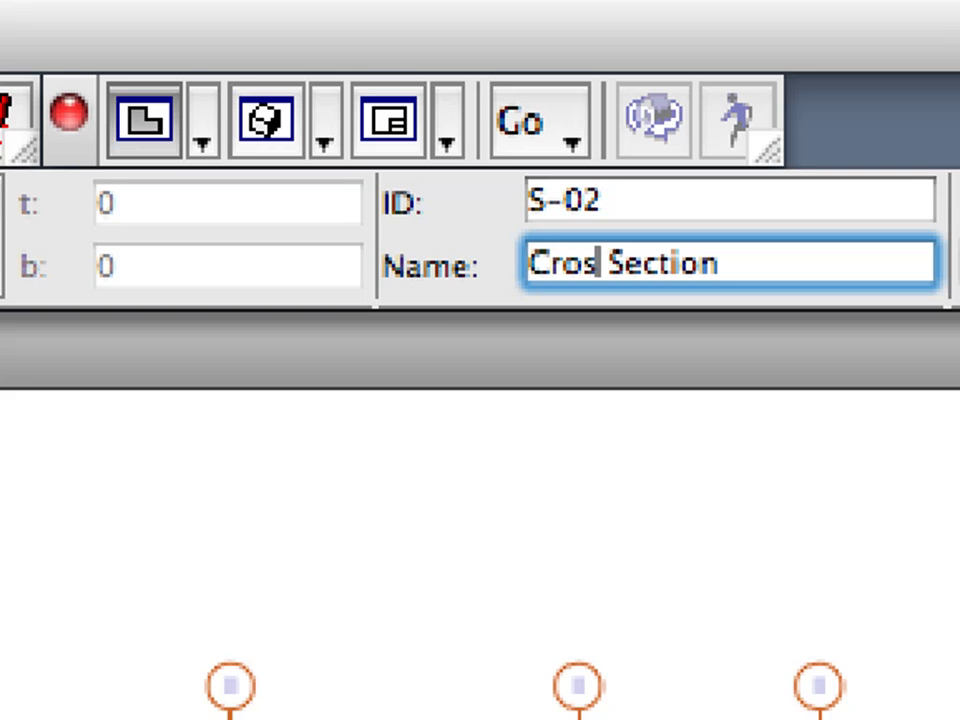
left_click(521, 201)
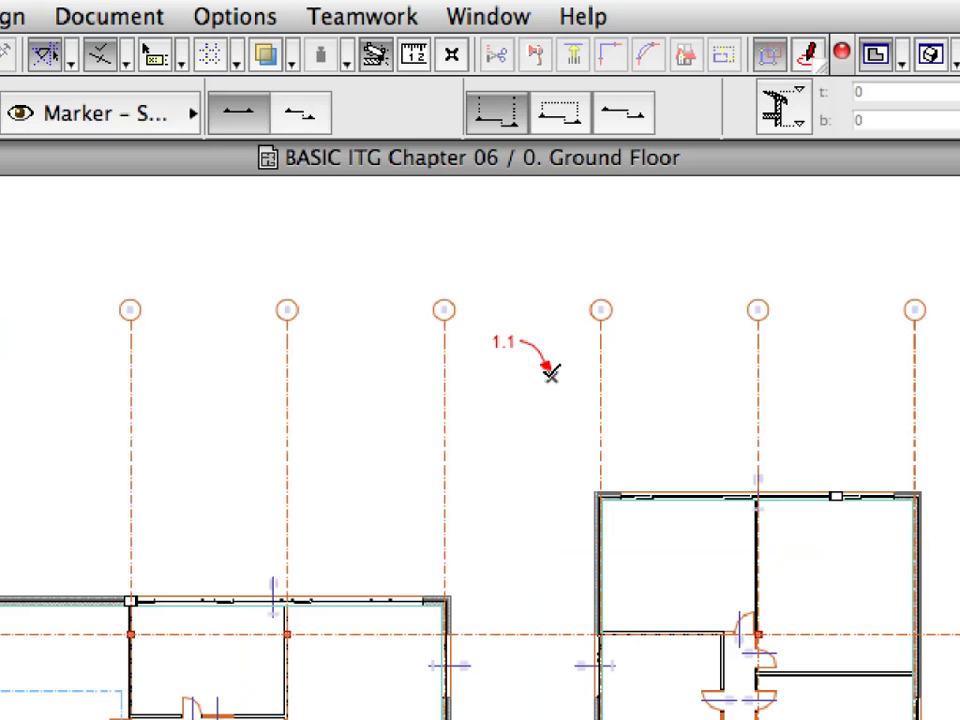
- Draw the S-02 section line vertically through the building from point 1.1 to point 1.2, looking toward point 1.3
left_click(551, 376)
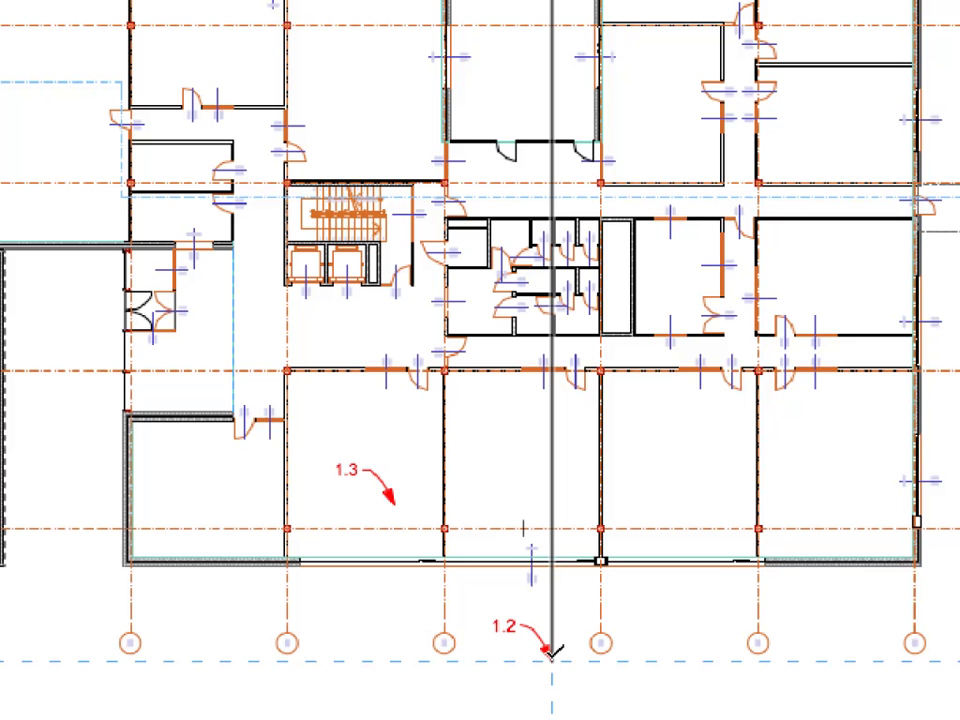
left_click(551, 652)
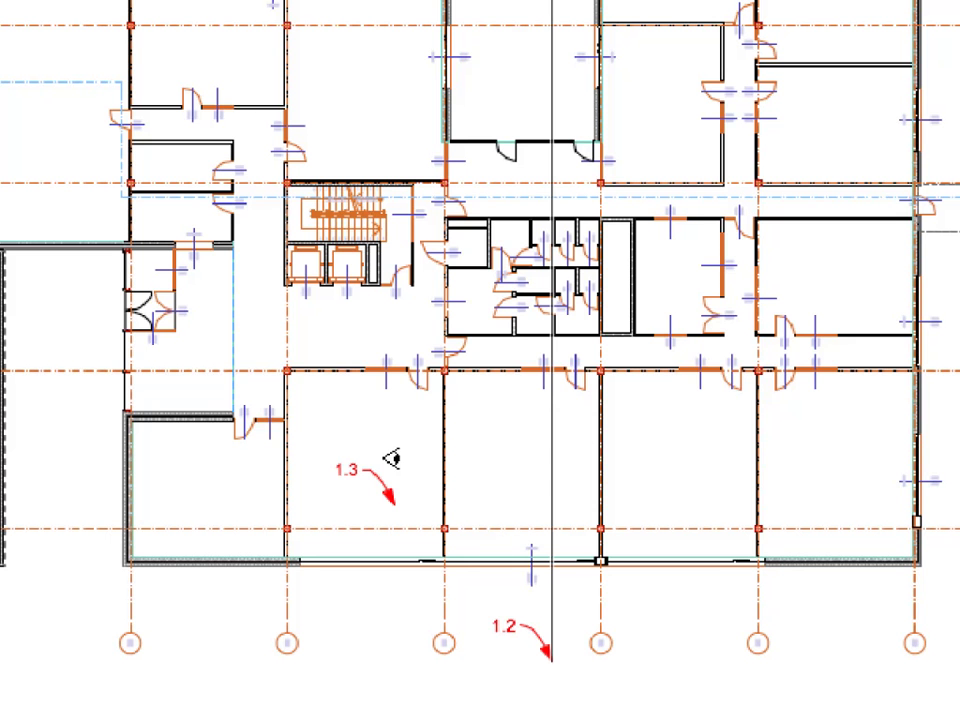
left_click(391, 459)
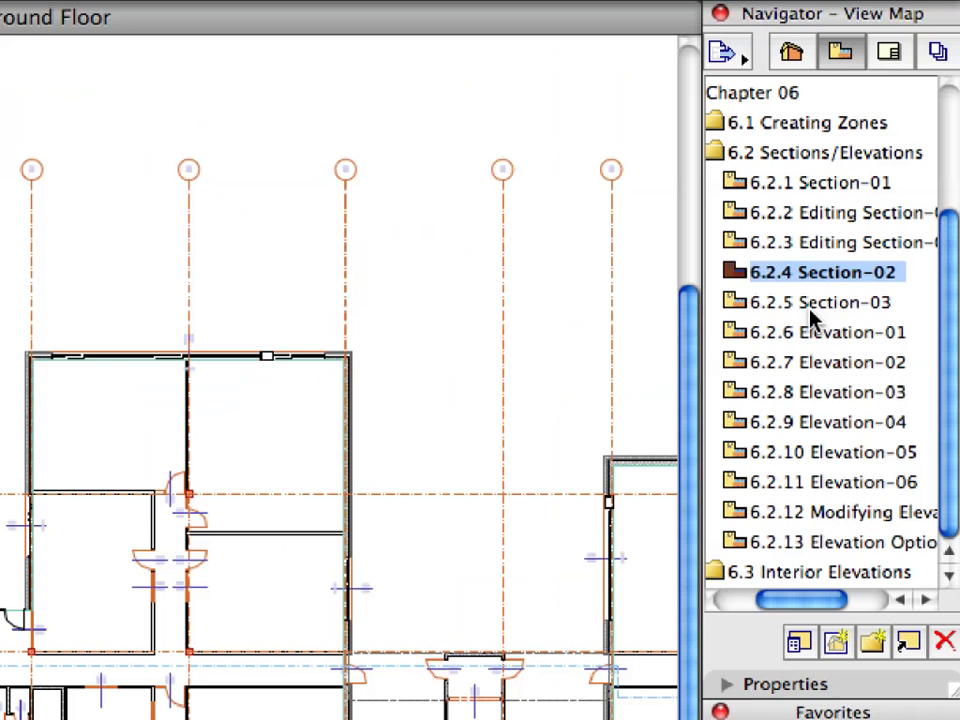
- In the 6.2.5 Section-03 view, load the Section-03 favorite and check the new section's ID and name
left_click(746, 319)
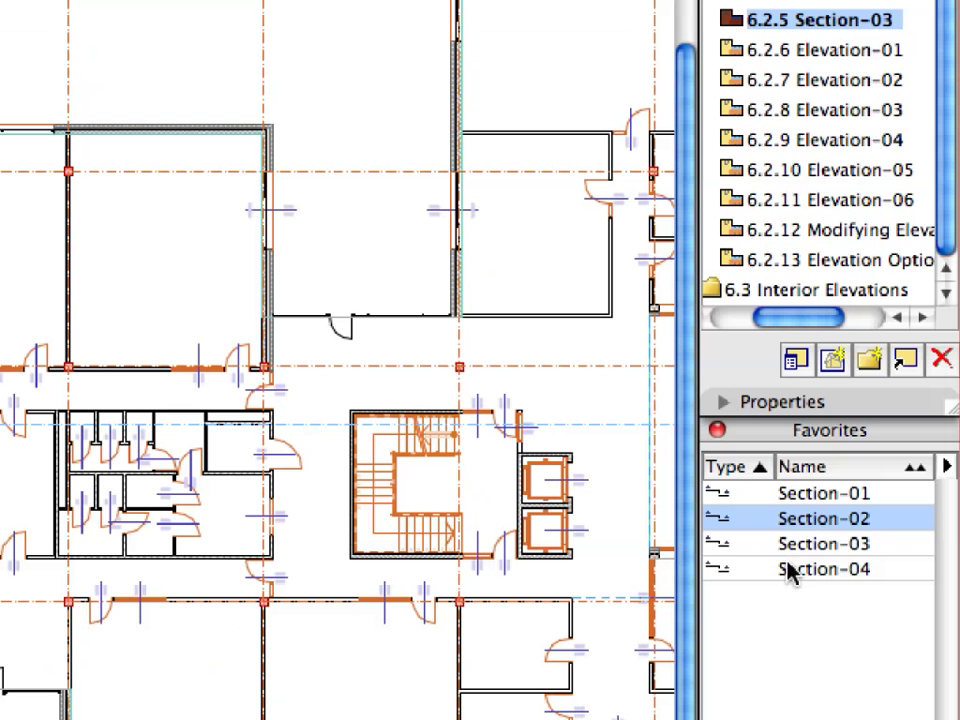
left_click(784, 544)
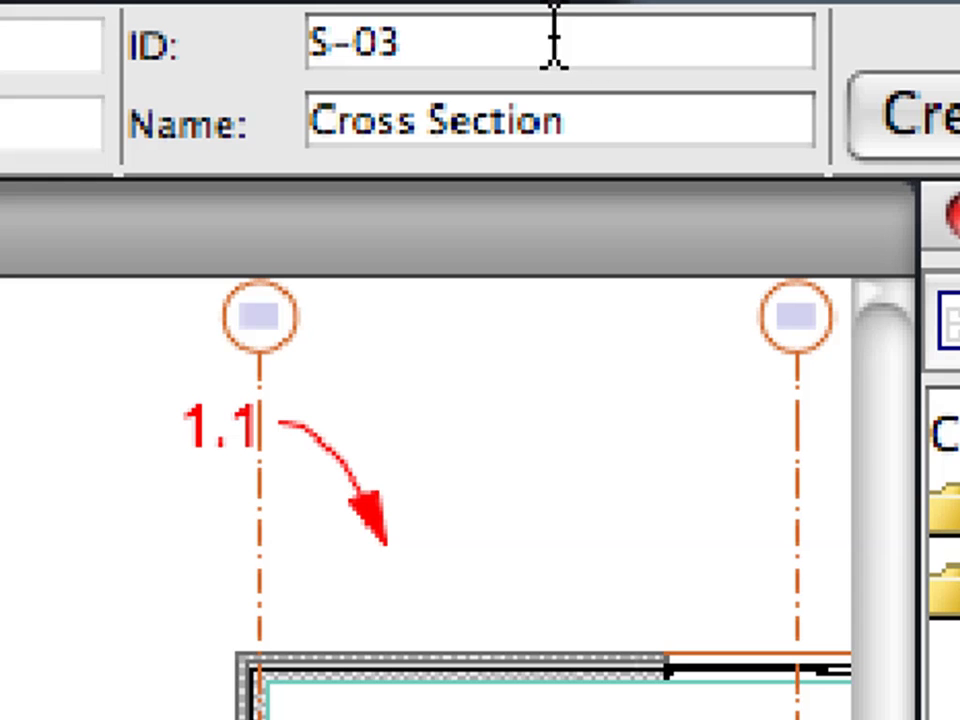
left_click(553, 39)
left_click_drag(553, 39, 295, 45)
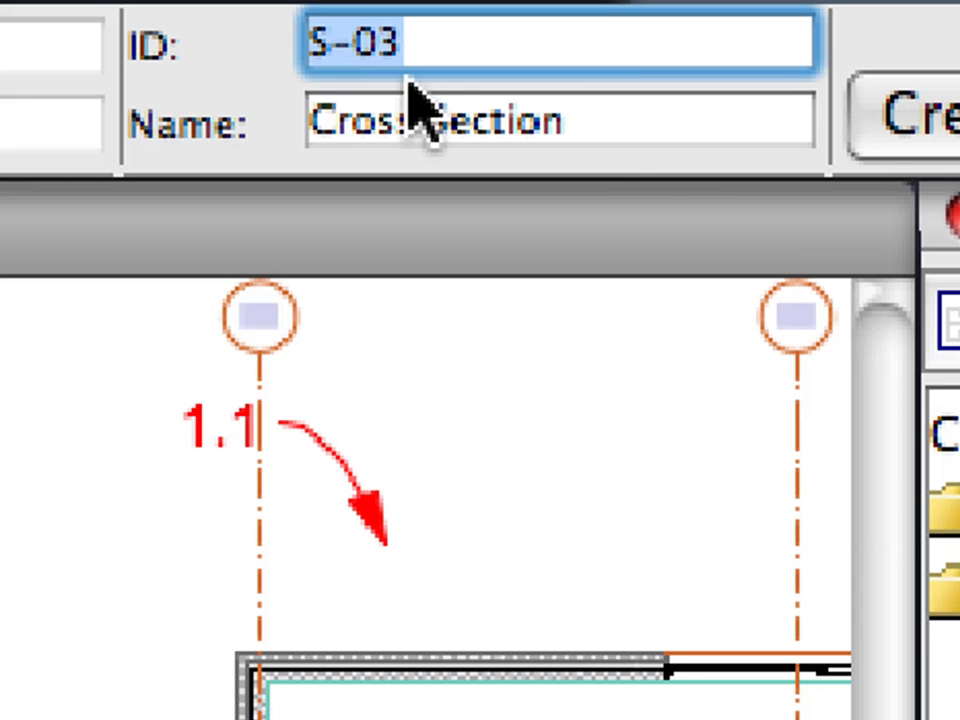
left_click(690, 124)
left_click_drag(690, 124, 188, 137)
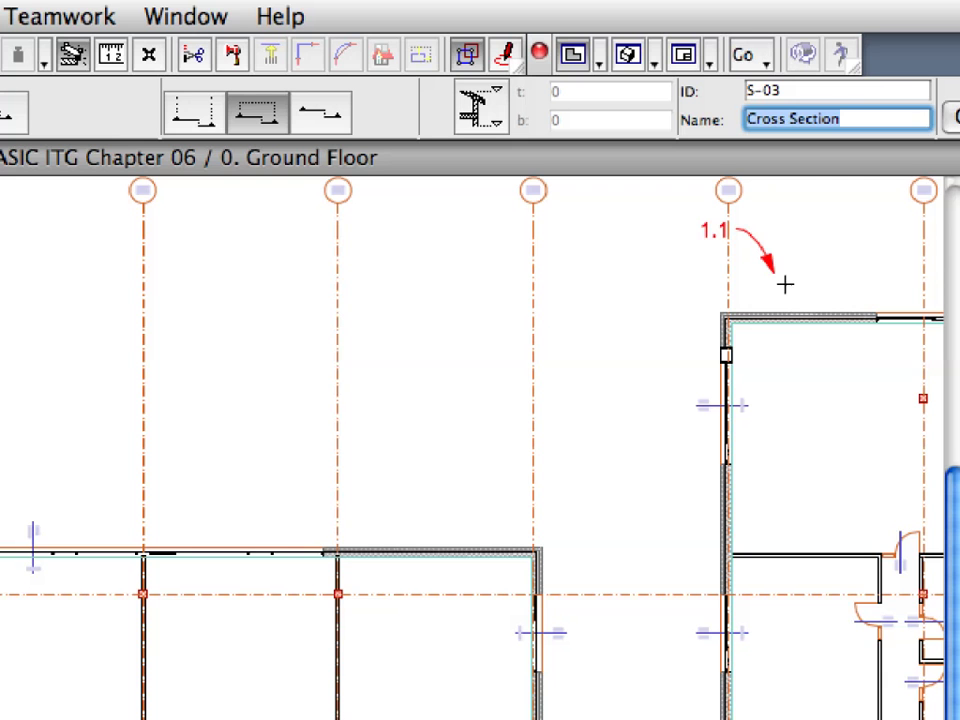
- Draw the limited-depth S-03 section line vertically from point 1.1 to point 1.2, with its depth reaching point 1.3
left_click(776, 274)
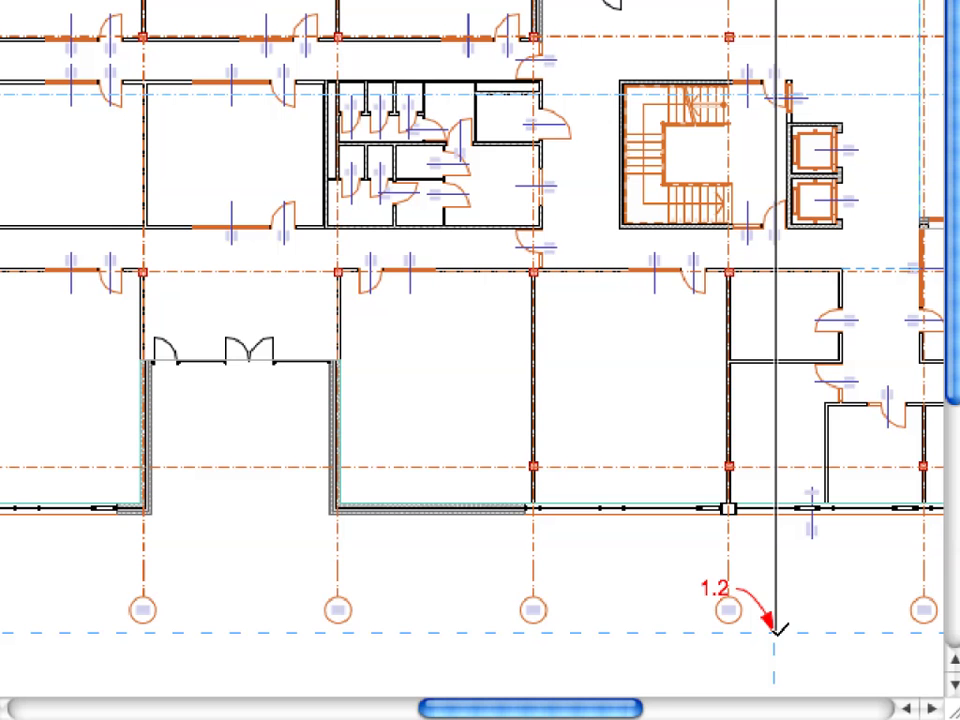
left_click(776, 630)
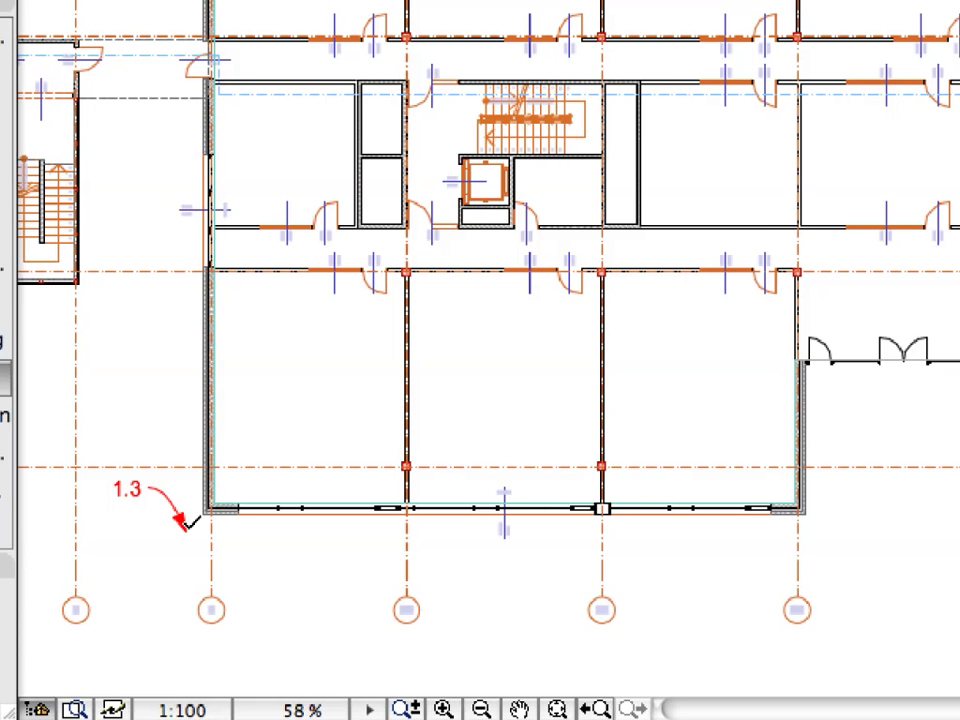
left_click(189, 522)
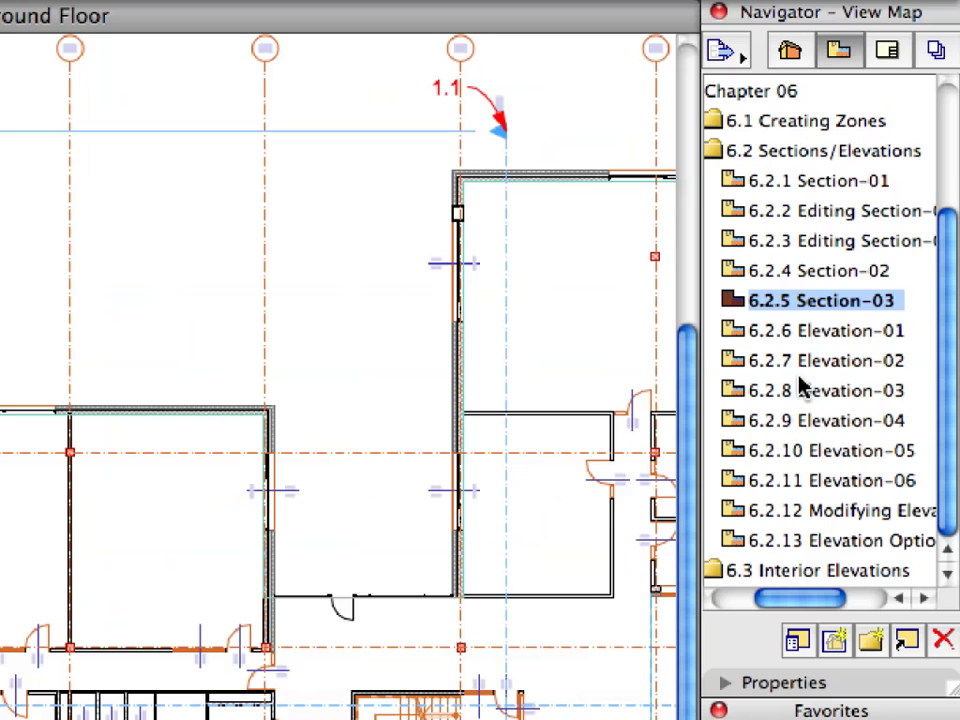
- Open the 6.2.6 Elevation-01 view of the floor plan
left_click(789, 328)
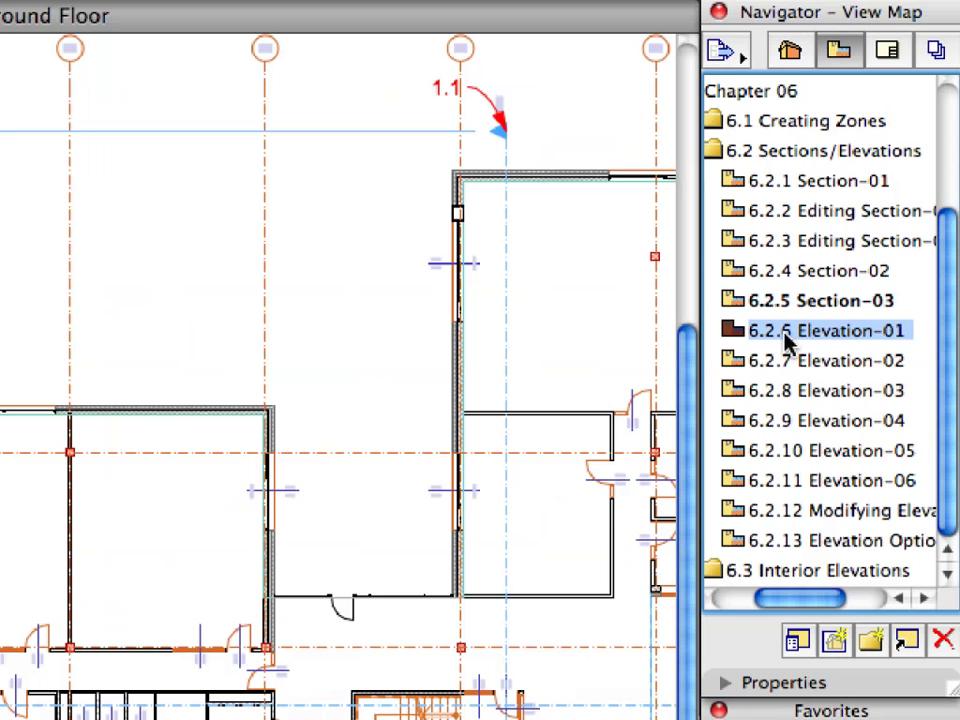
double_click(730, 340)
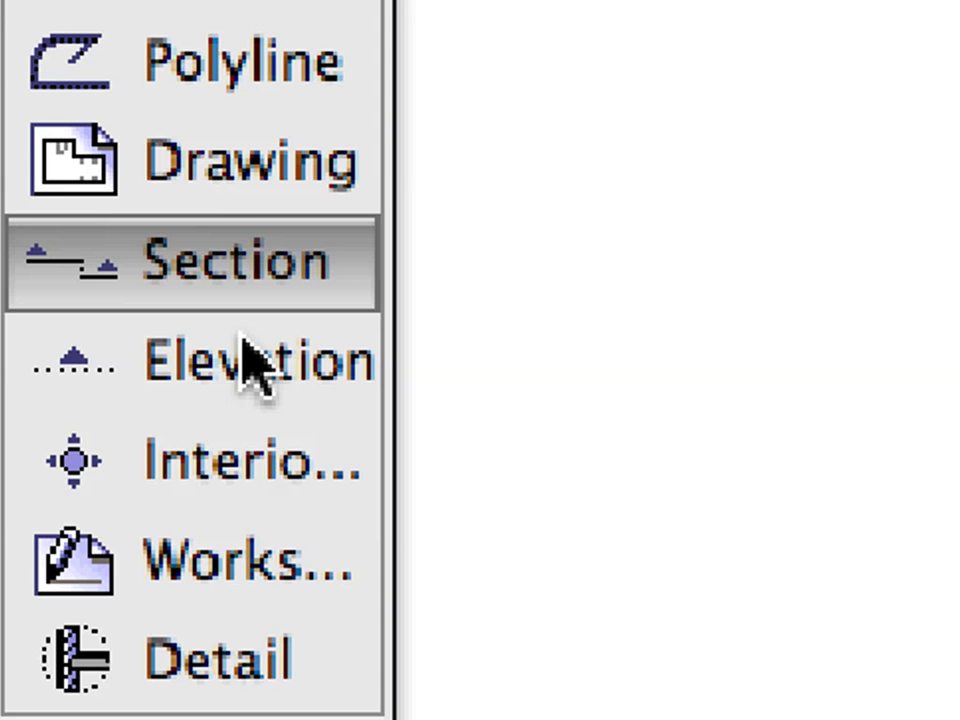
- Choose the Elevation tool, load the Elevation-01 favorite and check the new elevation's ID and name
left_click(250, 362)
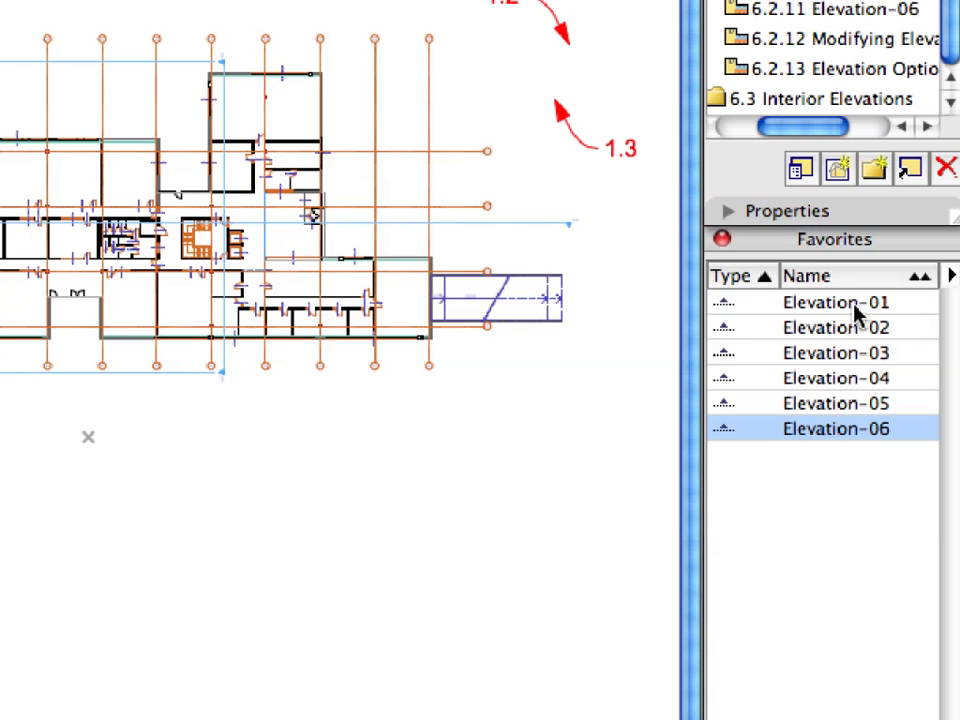
left_click(778, 304)
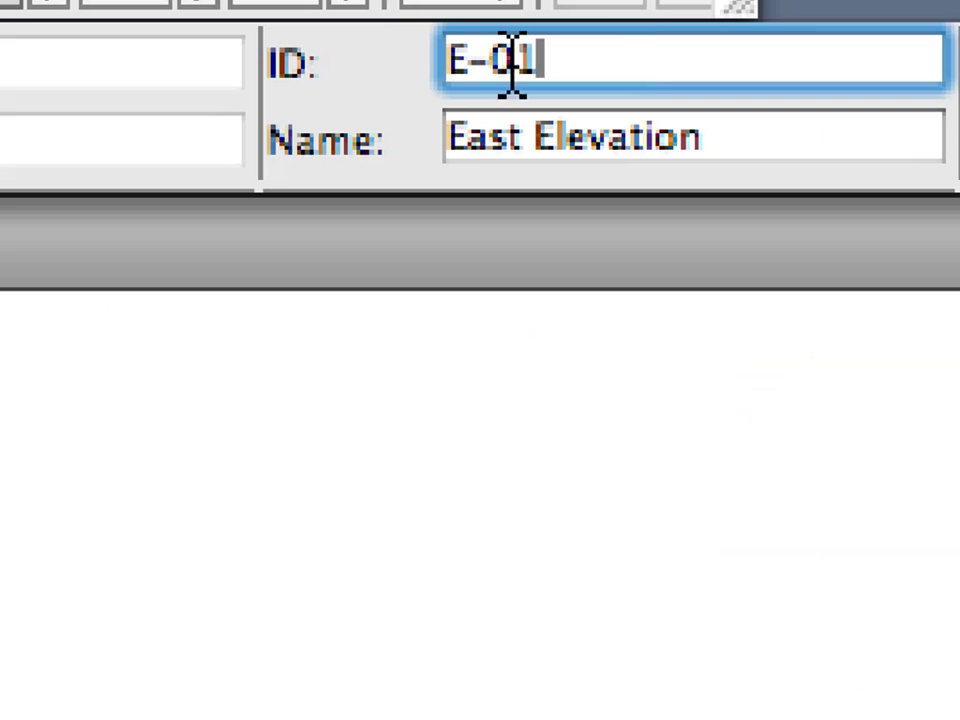
left_click_drag(739, 43, 720, 43)
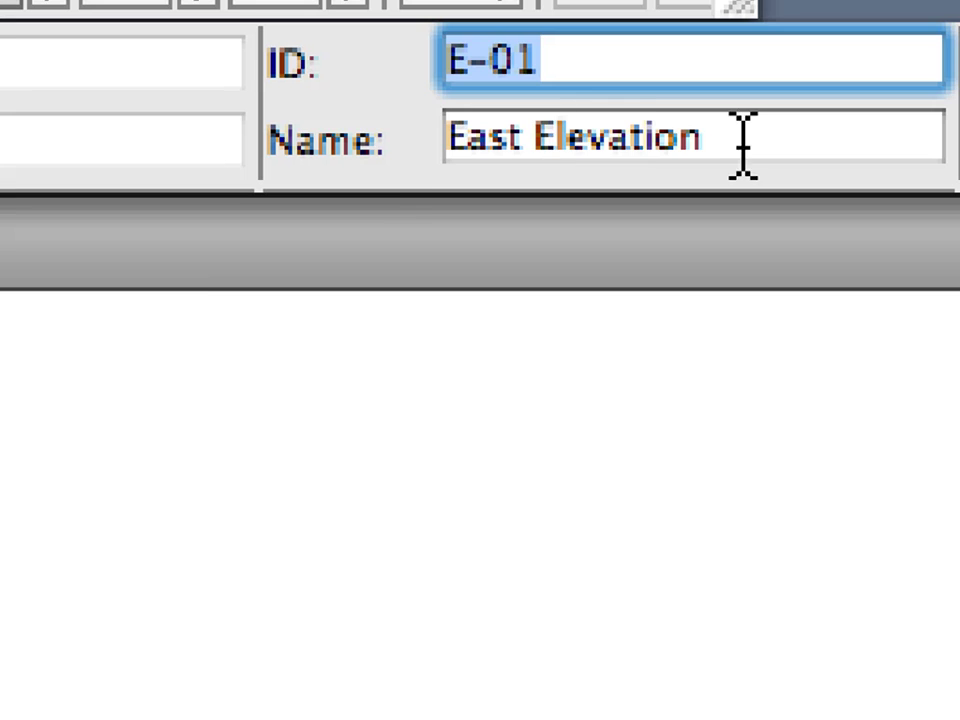
left_click_drag(743, 145, 486, 139)
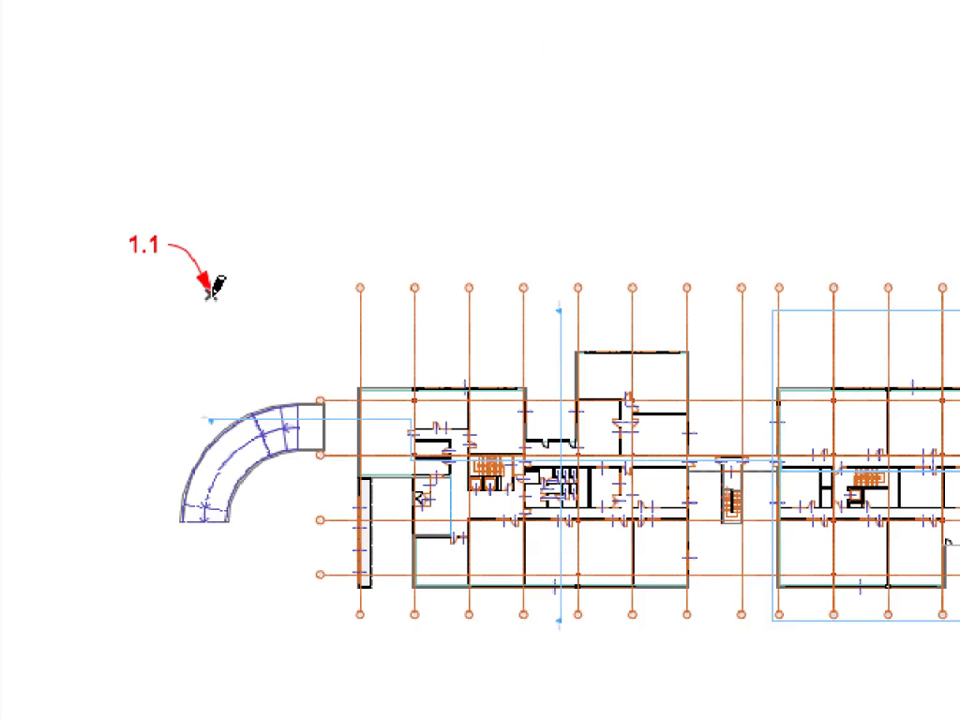
- Draw the E-01 East Elevation line horizontally above the building from point 1.1 to point 1.2, looking toward point 1.3
left_click(210, 293)
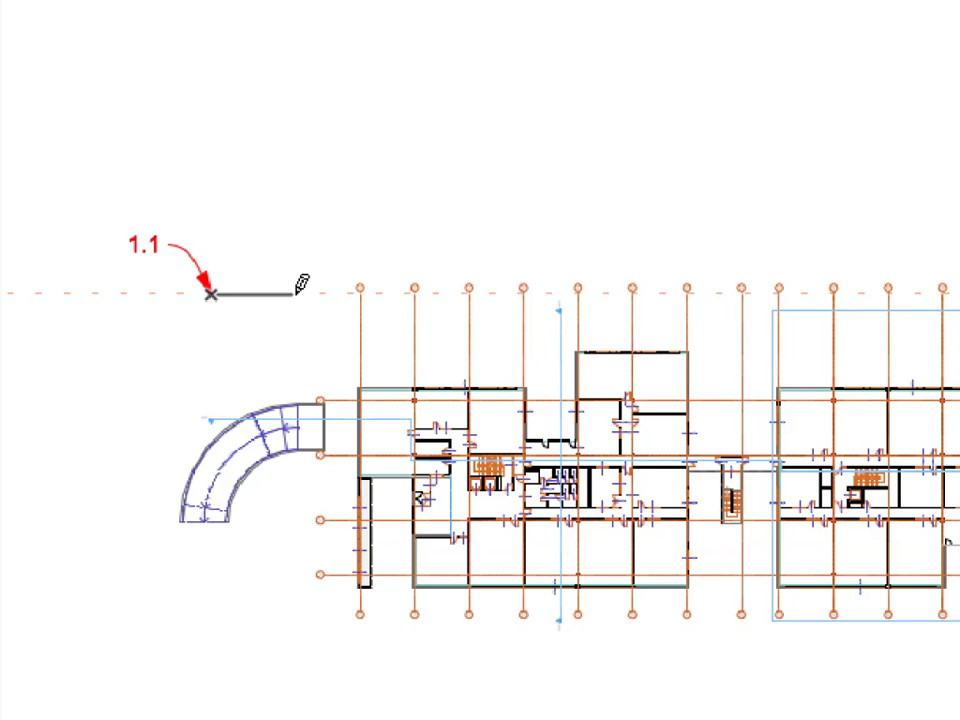
left_click(831, 291)
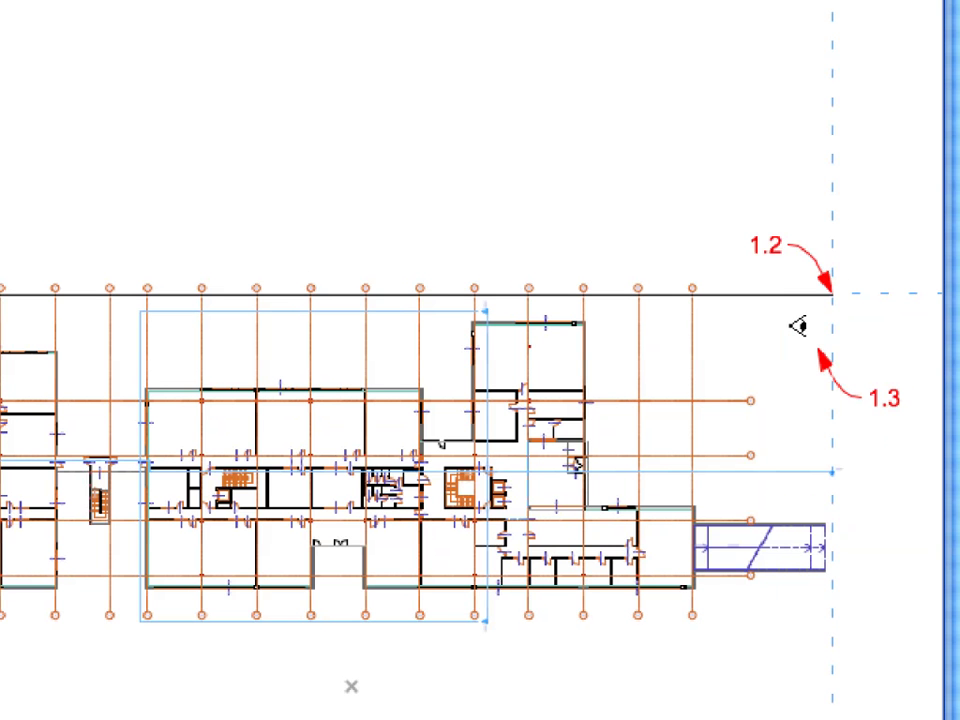
left_click(790, 333)
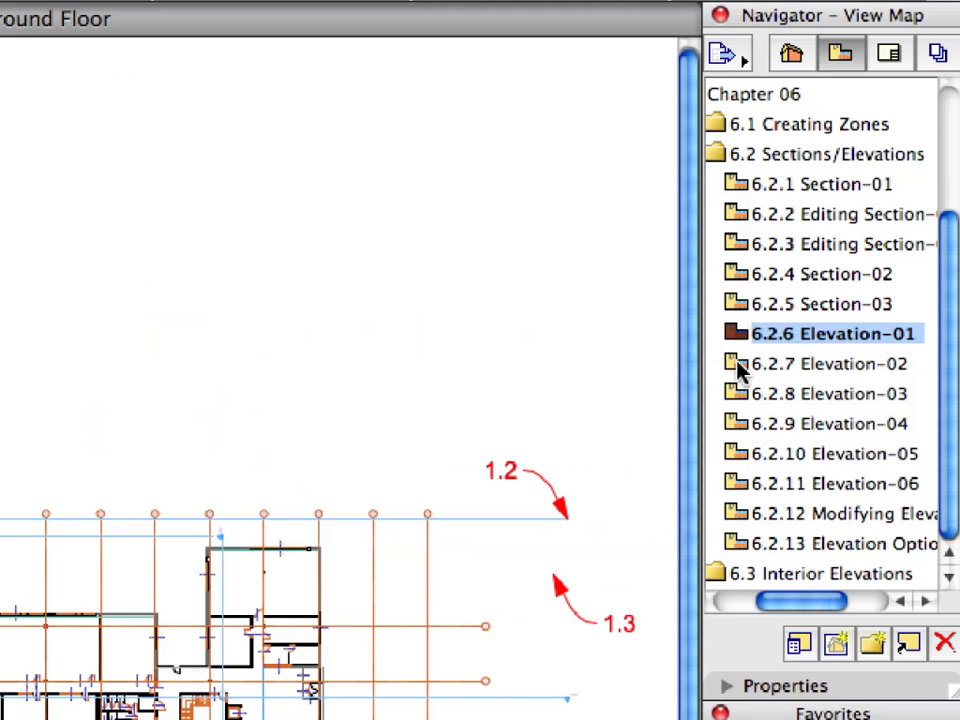
left_click(853, 241)
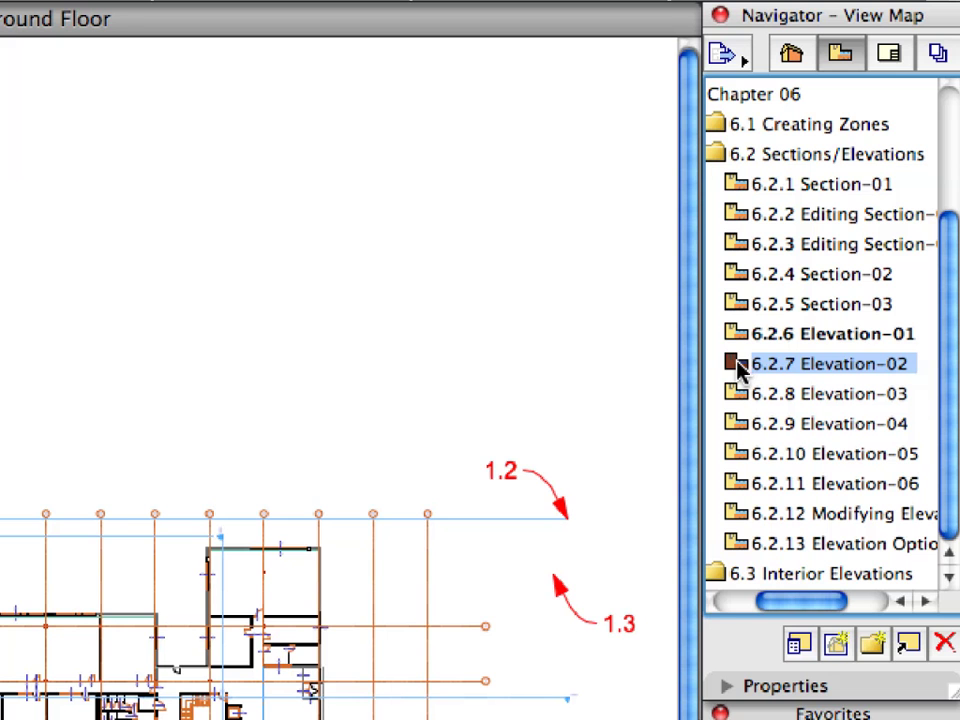
- In the 6.2.7 Elevation-02 view, load the Elevation-02 favorite, check the ID and set the name to North Elevation
double_click(740, 366)
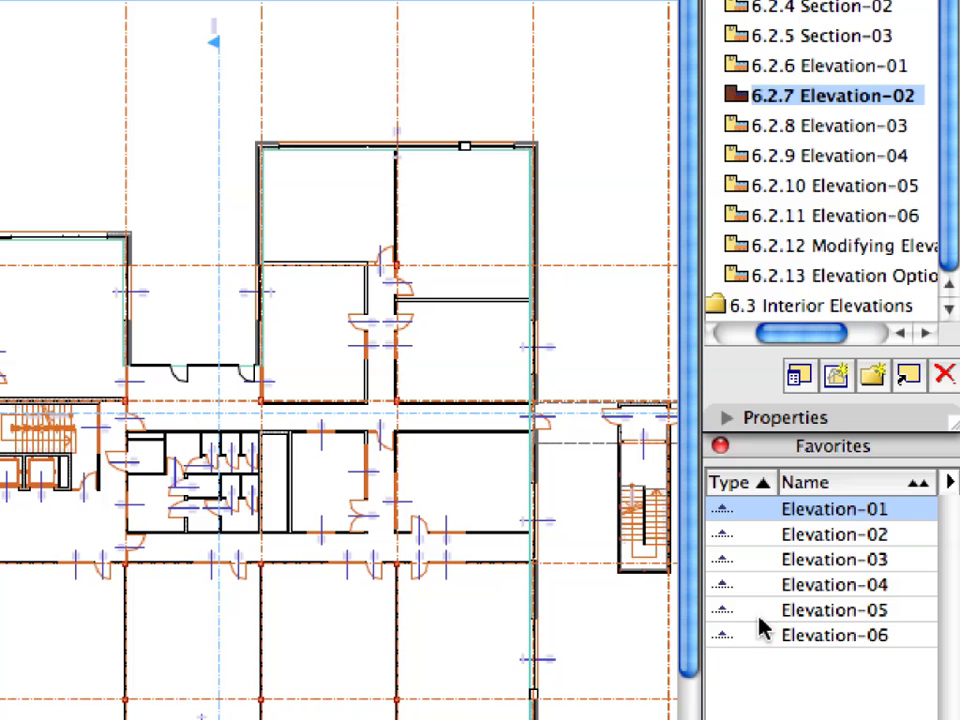
left_click(757, 537)
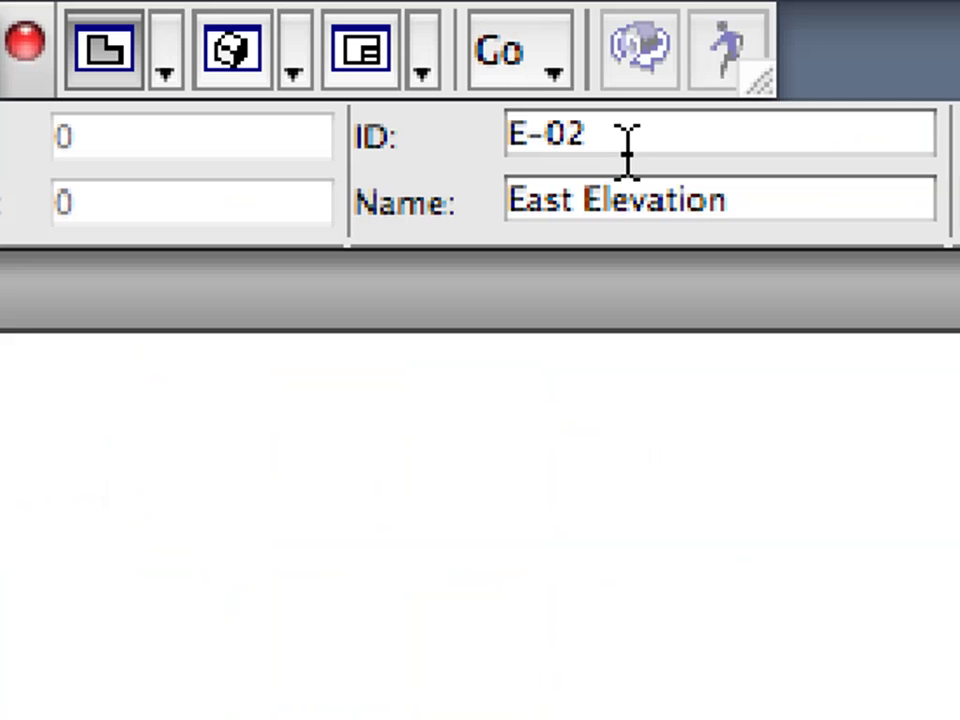
left_click(596, 135)
left_click_drag(596, 135, 506, 135)
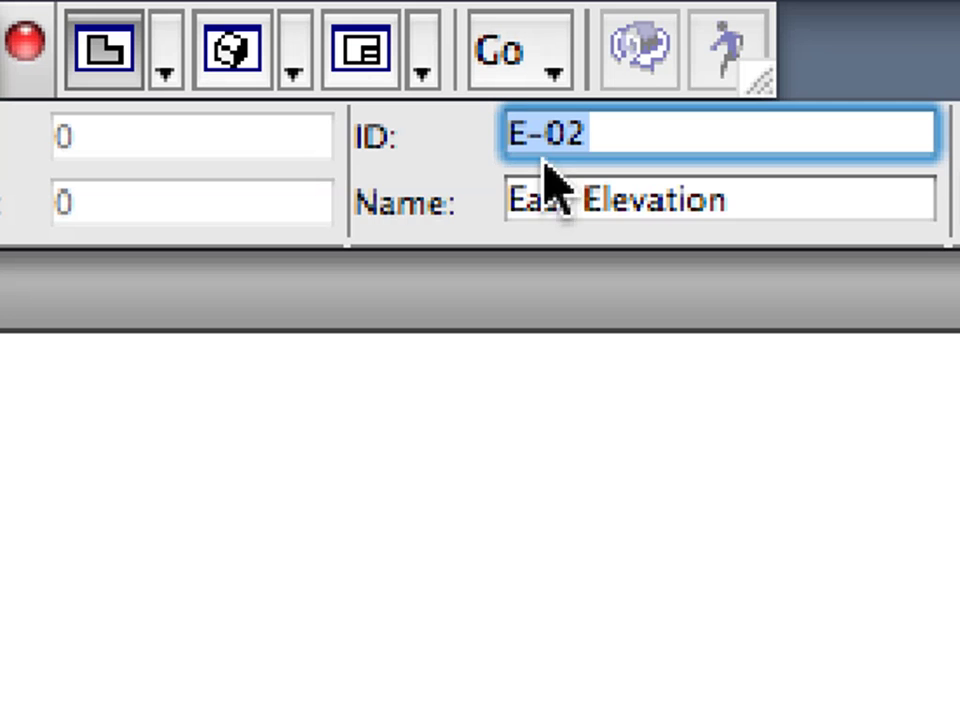
left_click_drag(571, 200, 487, 205)
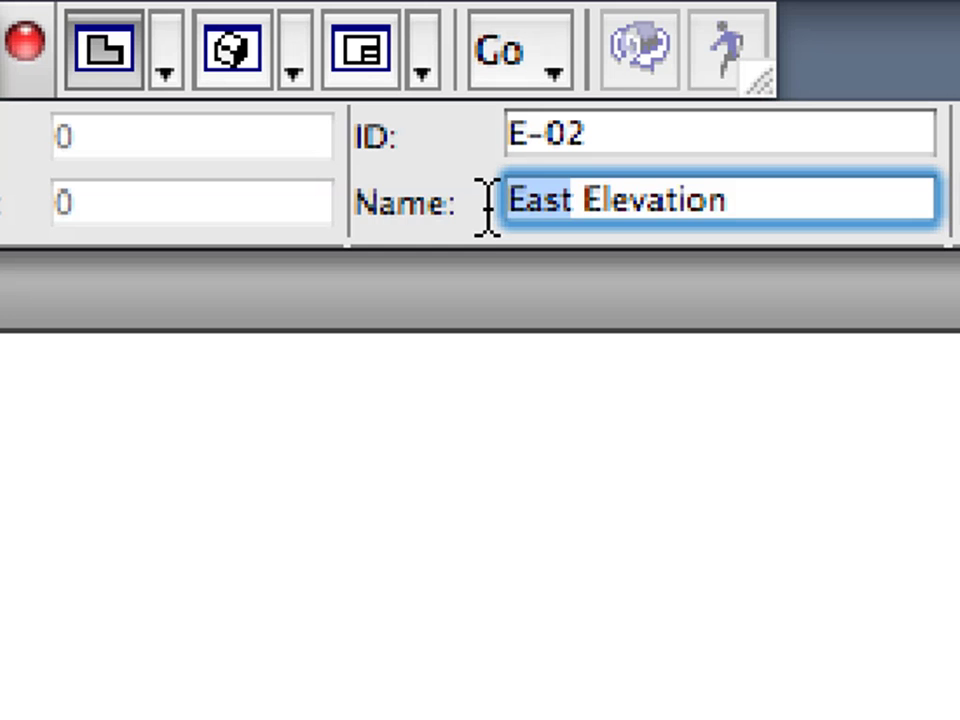
type("North")
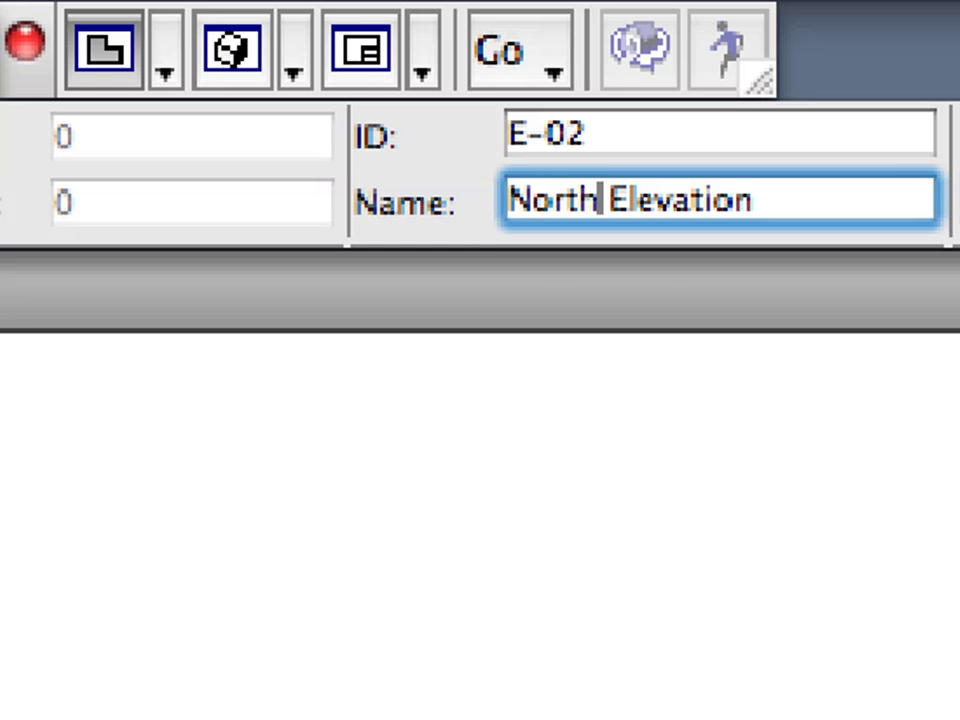
key("shift+Left")
key("shift+Left")
key("shift+Left")
key("shift+Left")
key("shift+Left")
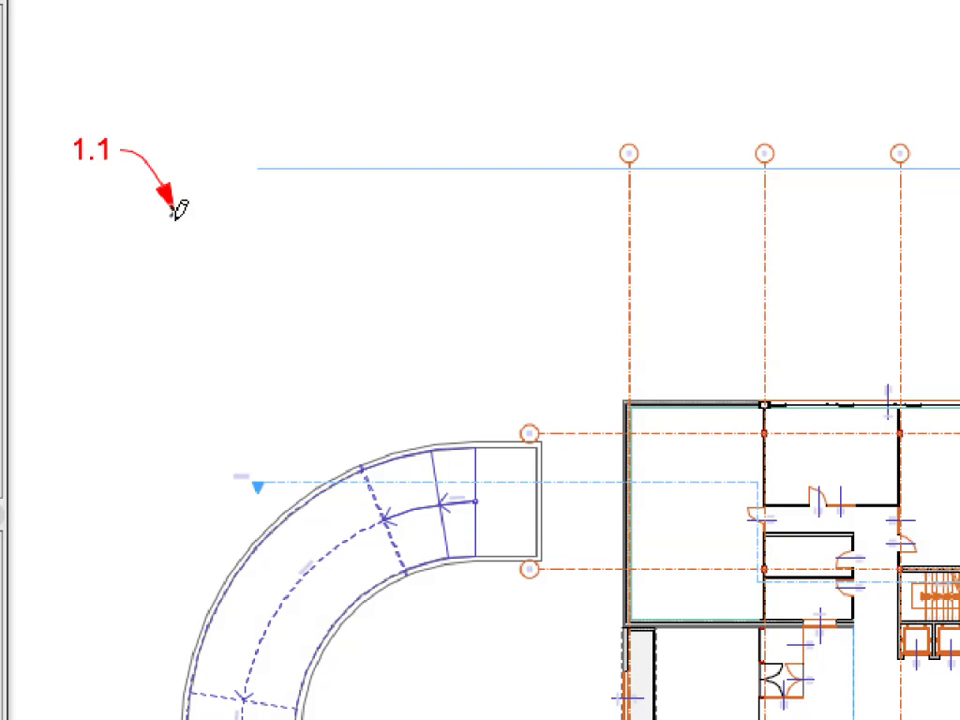
- Draw the limited-depth E-02 elevation line vertically from point 1.1 to point 1.2, with its depth reaching point 1.3
left_click(176, 210)
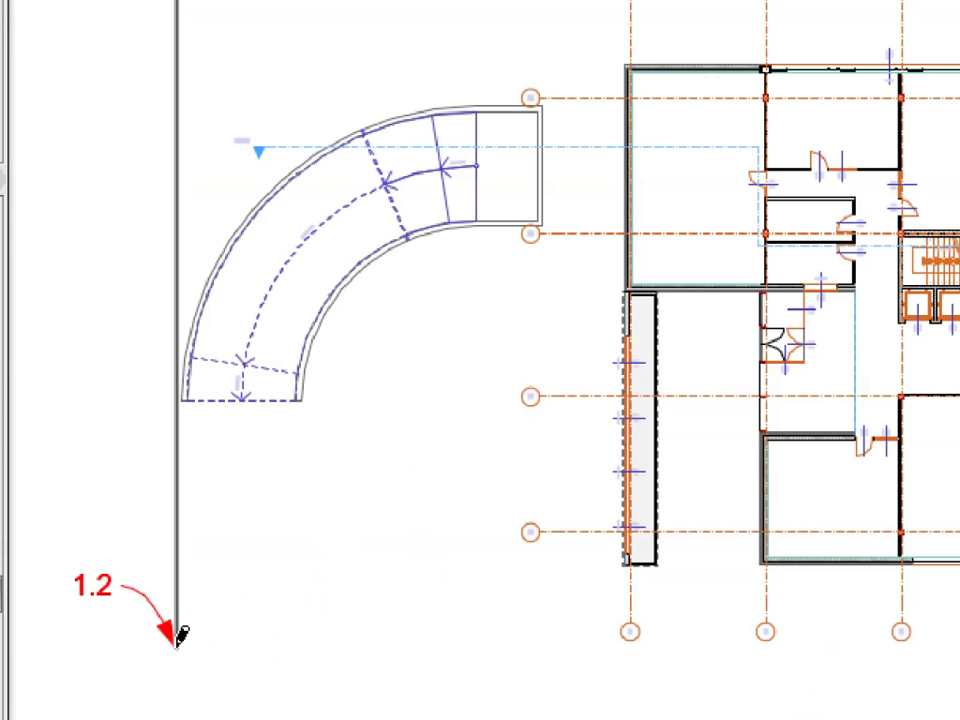
left_click(176, 645)
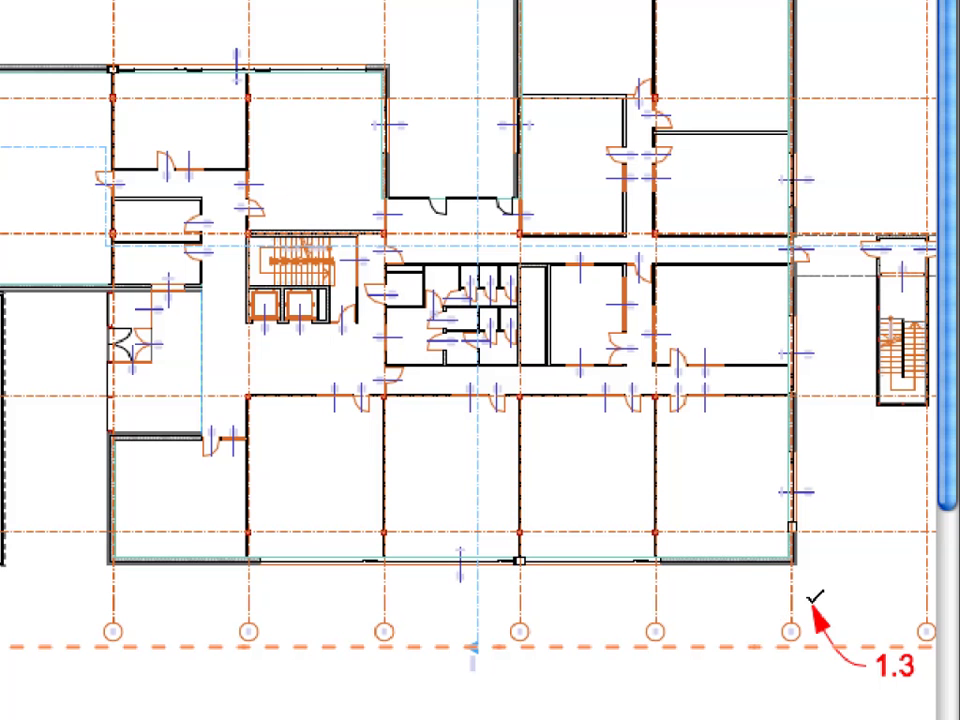
left_click(812, 603)
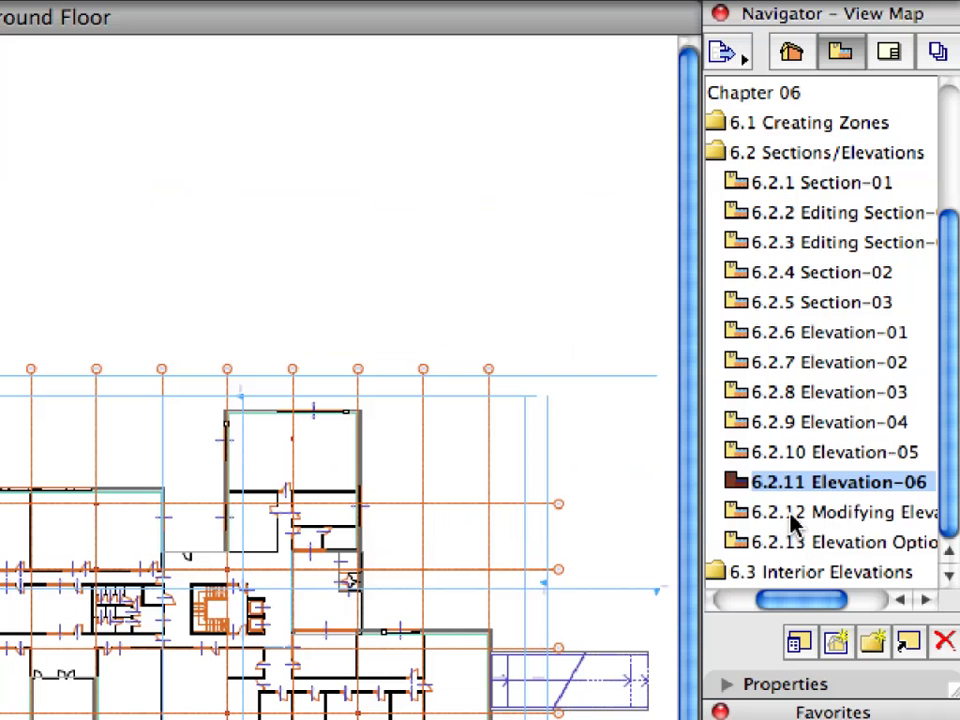
left_click(864, 314)
- Open the 6.2.12 view for modifying elevations and select the E-02 North Elevation line
double_click(739, 512)
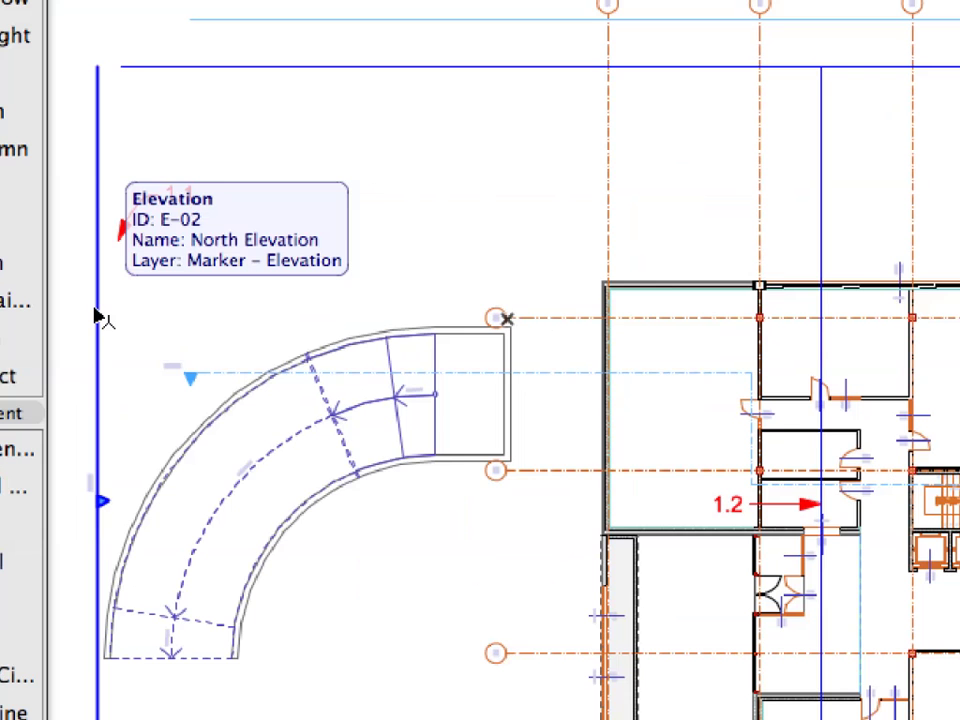
left_click(97, 318)
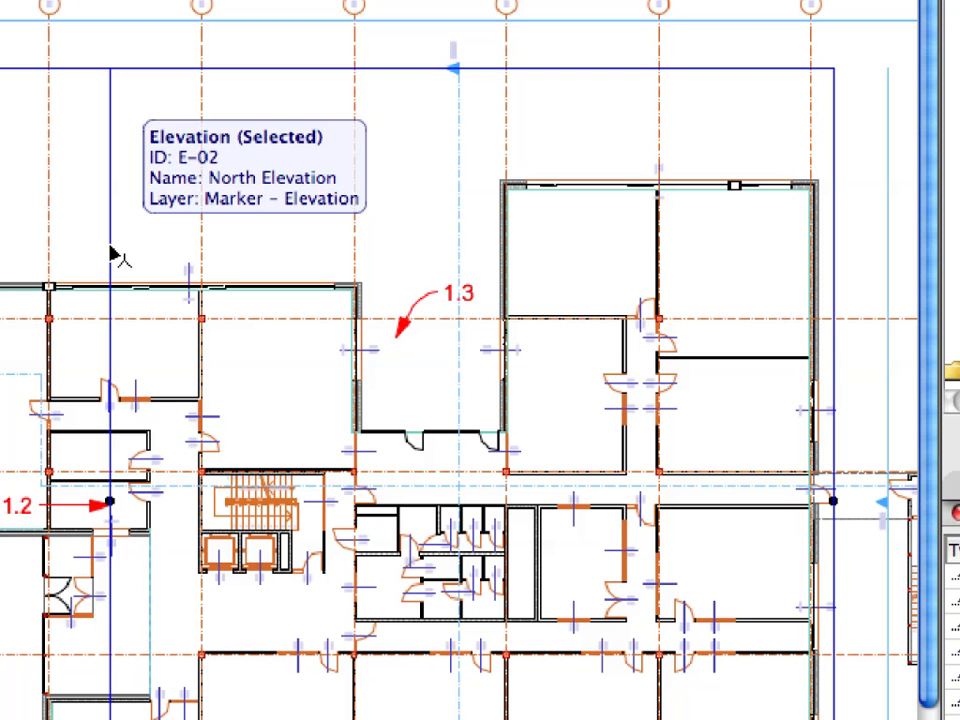
key("Escape")
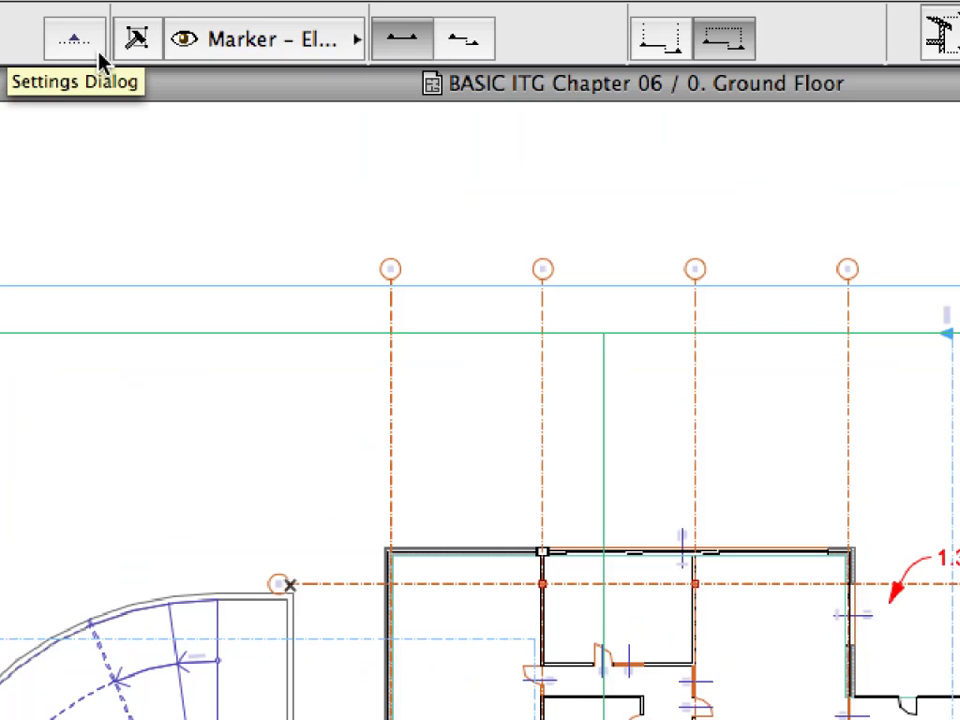
- Review the Model Display settings of the selected elevation down to its Marked Distant Area options, then cancel the dialog
left_click(99, 57)
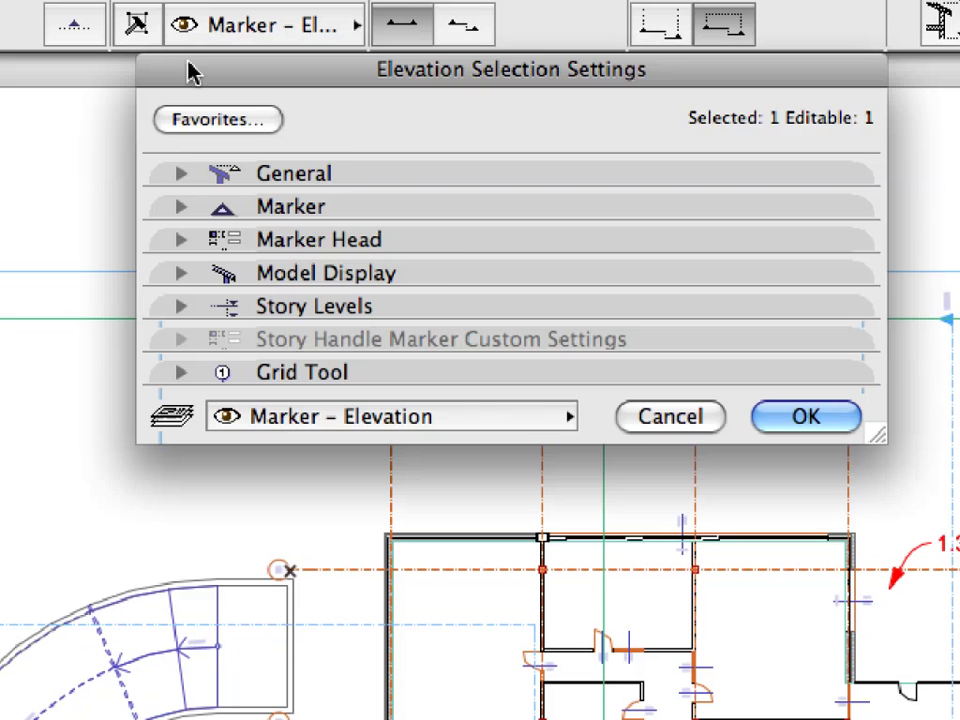
left_click(478, 278)
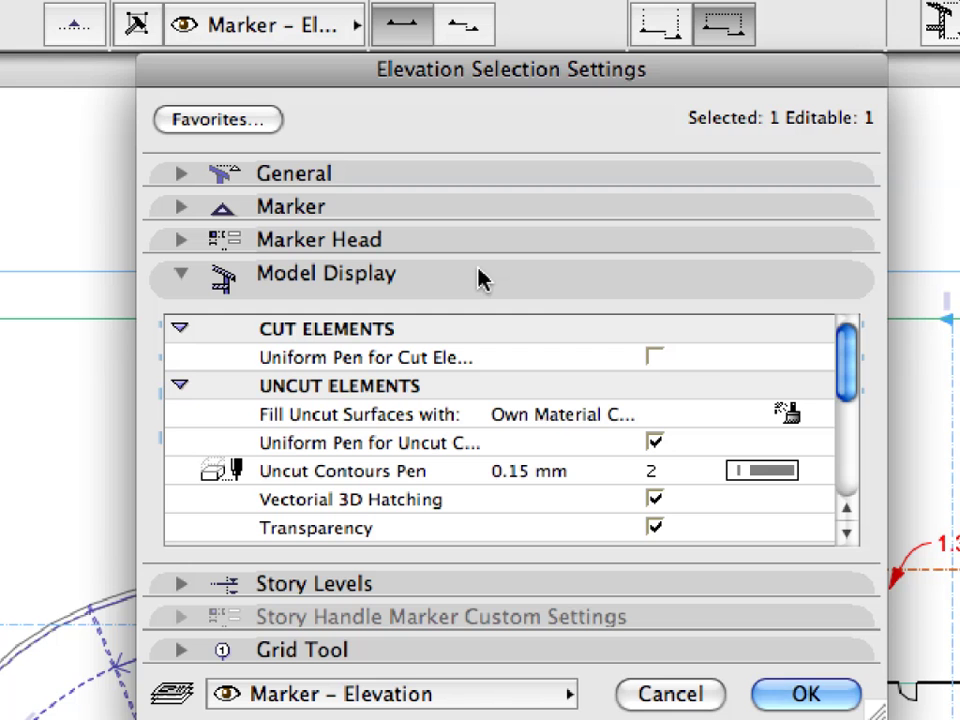
scroll(714, 371, "down", 4)
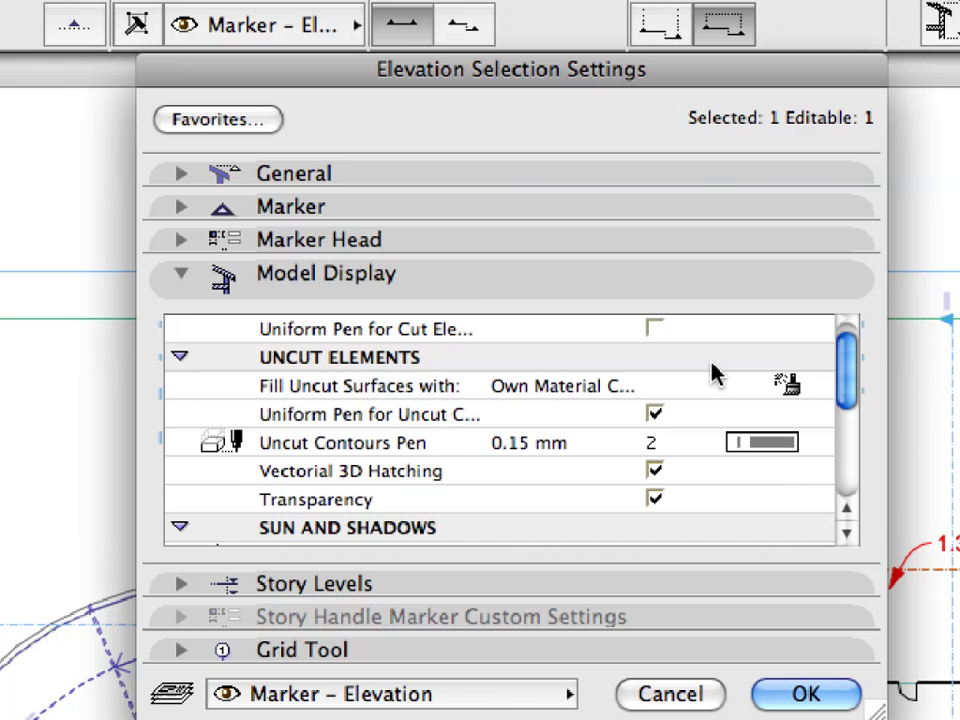
scroll(714, 371, "down", 7)
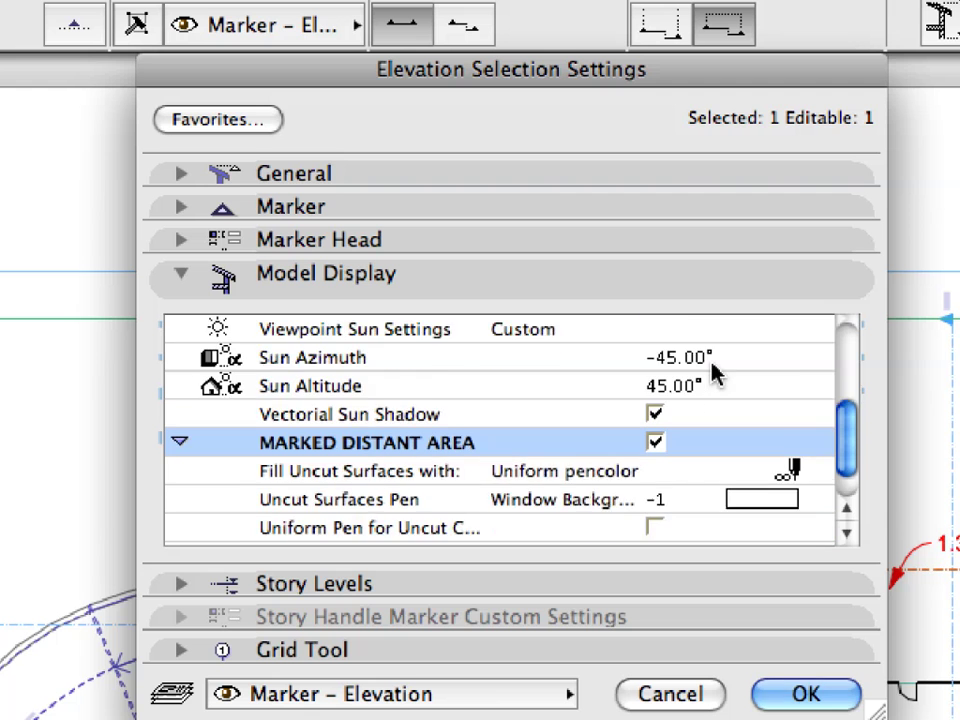
left_click(712, 387)
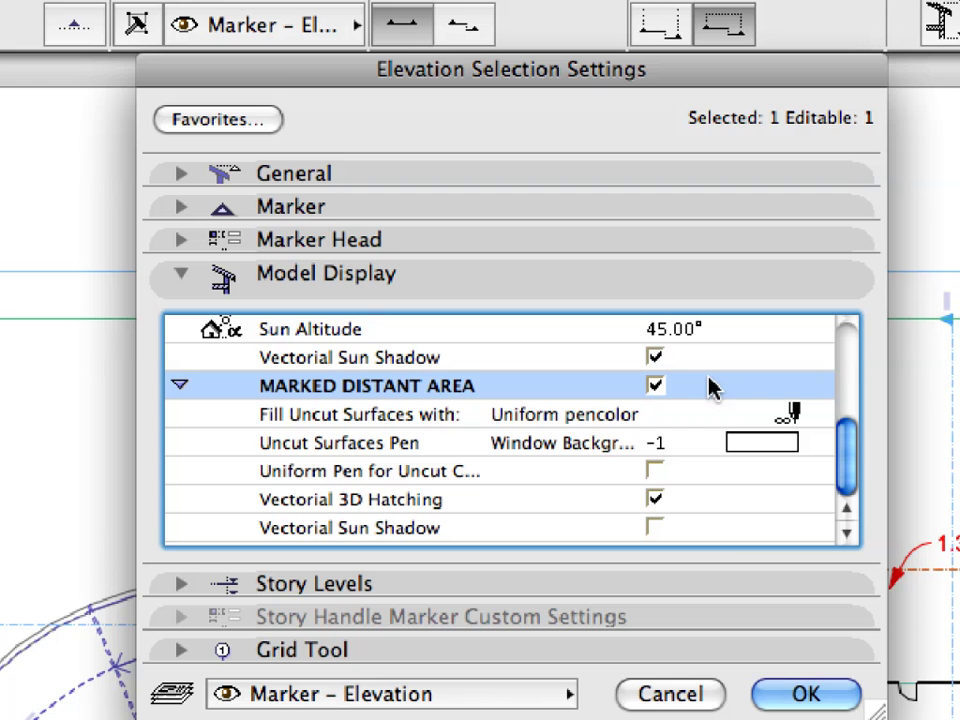
left_click(721, 699)
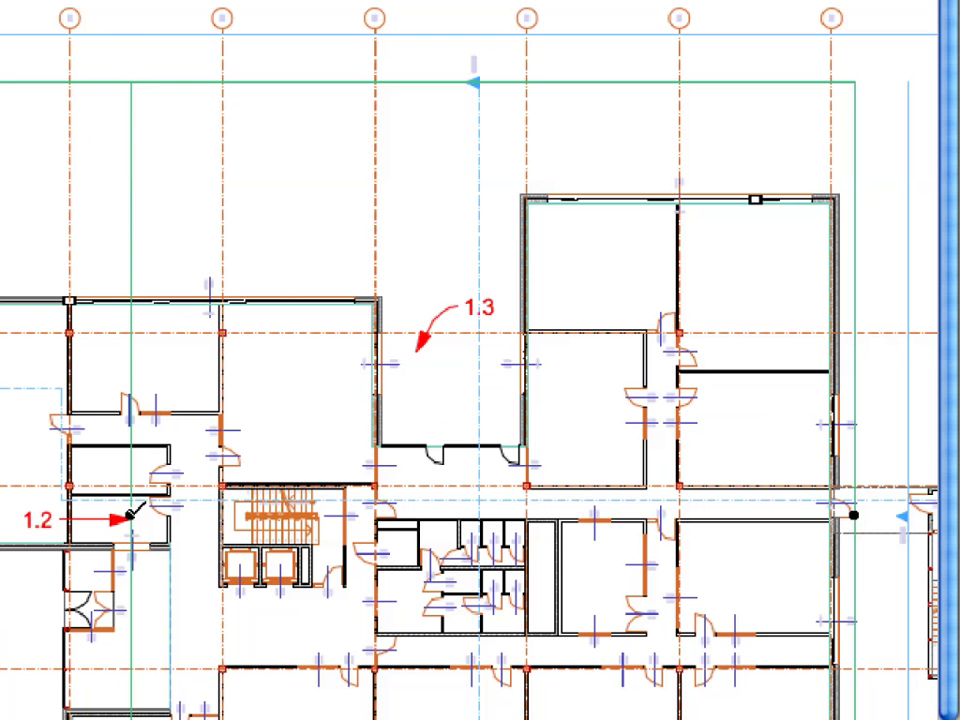
- Move the E-02 elevation's marked distant area line from point 1.2 to point 1.3 and deselect the elevation
left_click(131, 515)
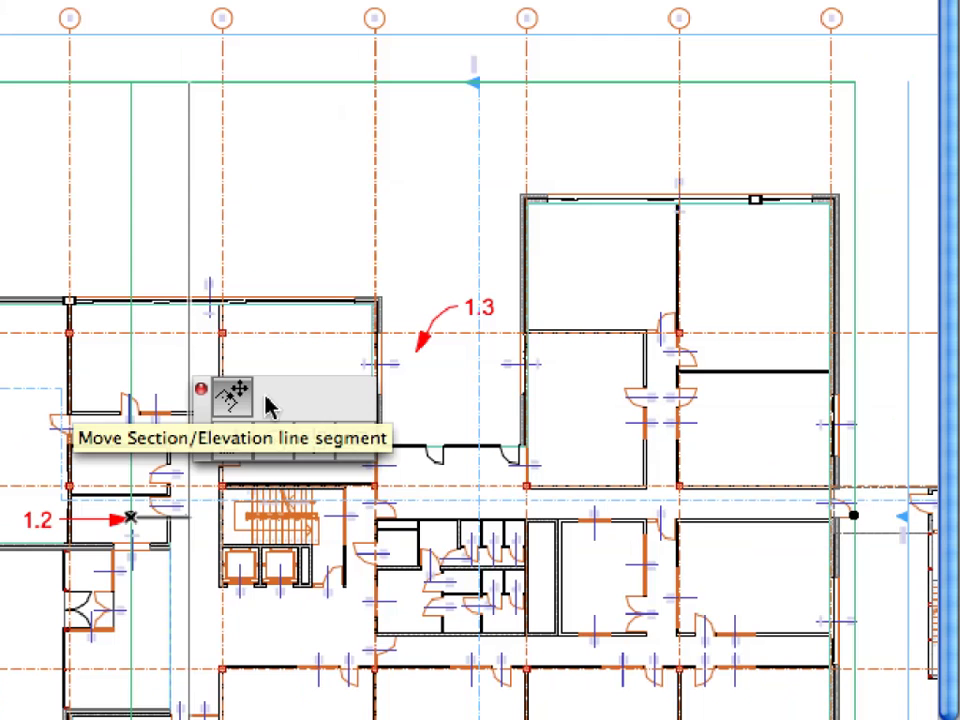
left_click(540, 185)
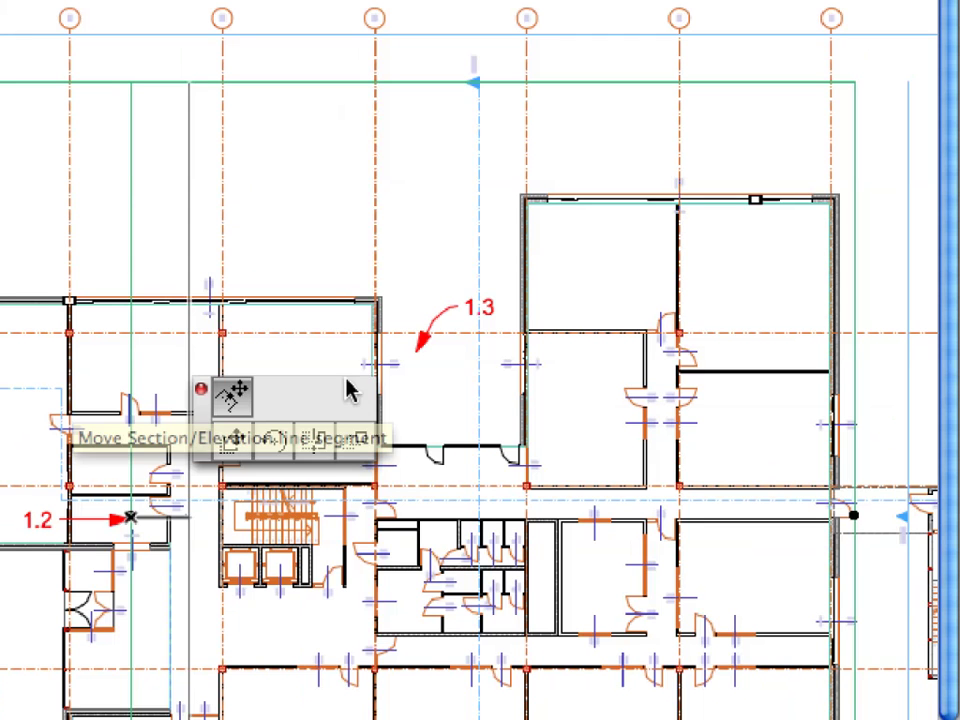
left_click(417, 348)
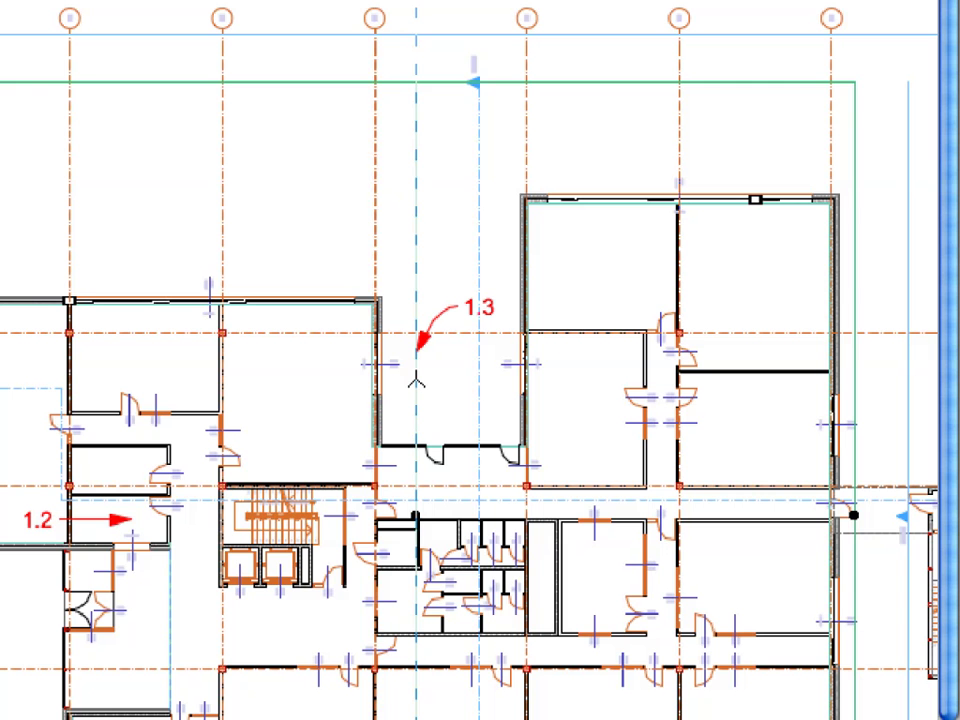
left_click(437, 383)
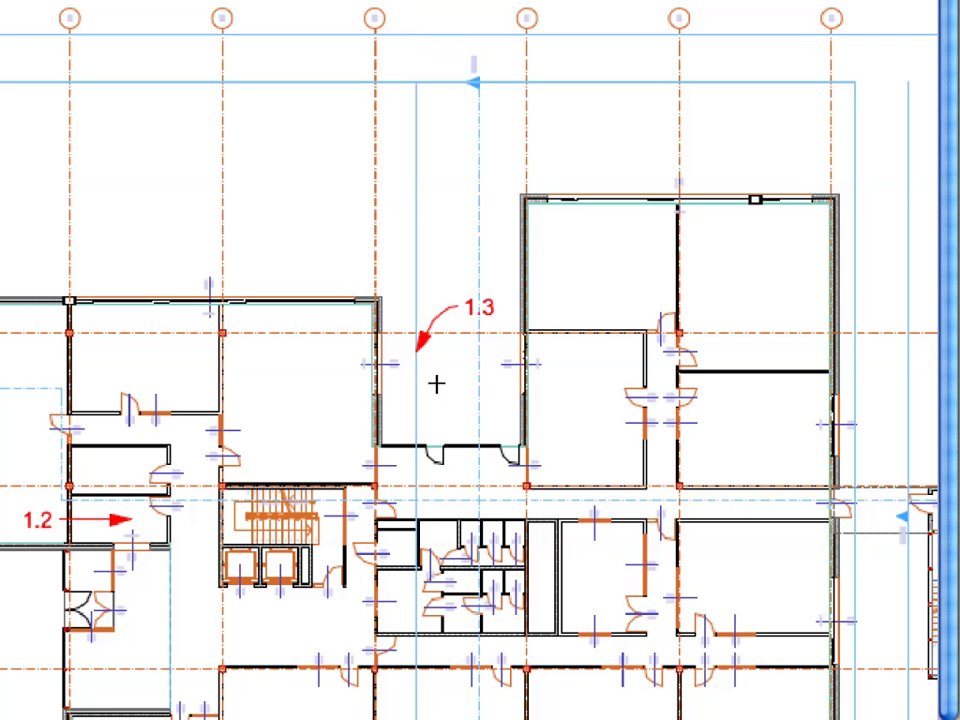